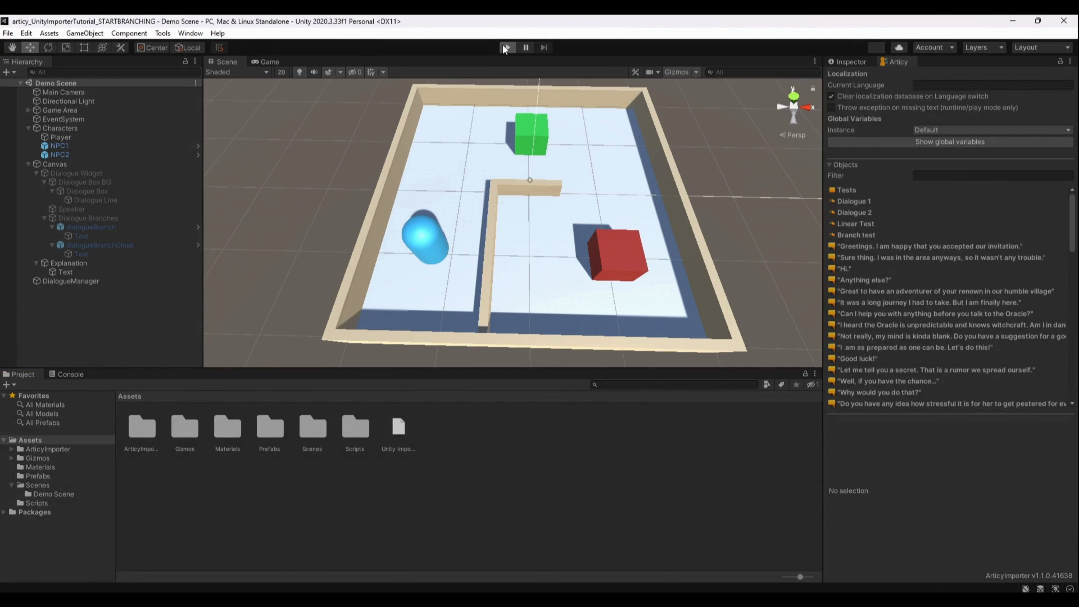
# Run the demo scene, walk the blue player capsule to the green cube and start its dialogue
pyautogui.click(505, 47)
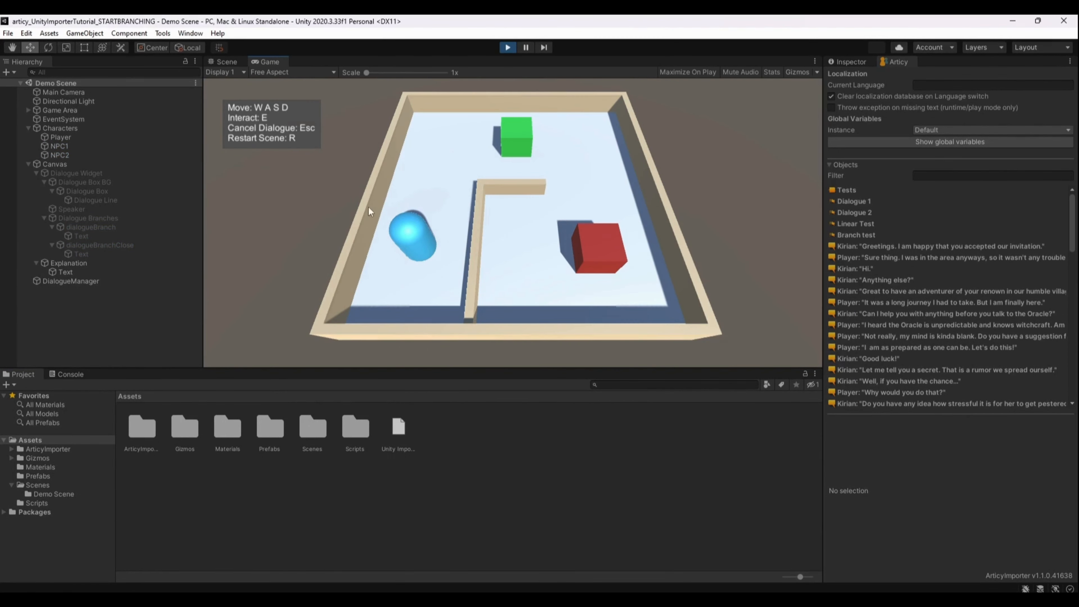
pyautogui.press('w')
pyautogui.press('d')
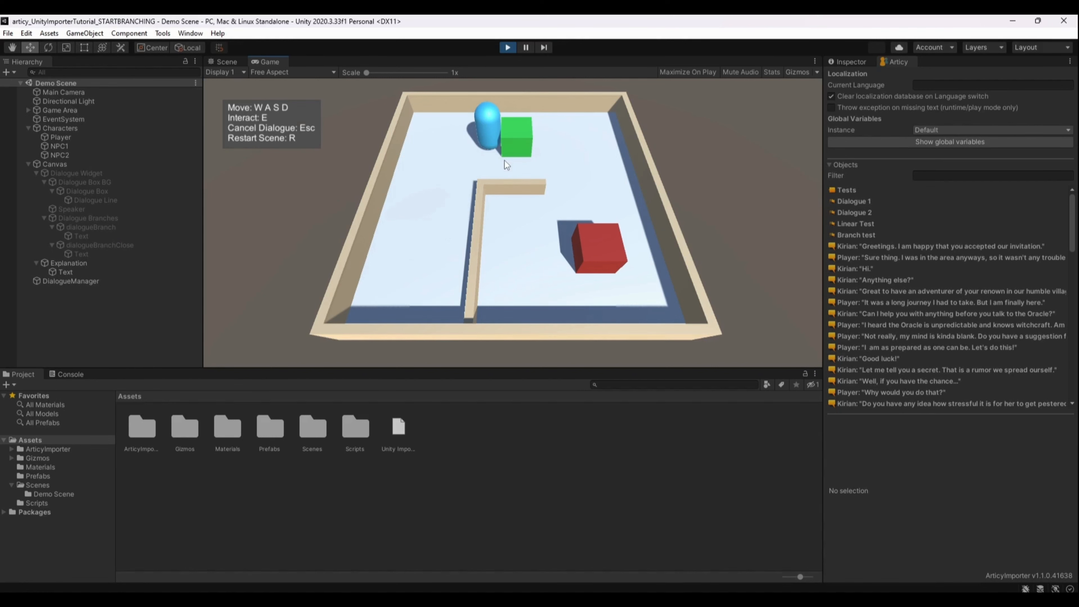
pyautogui.press('e')
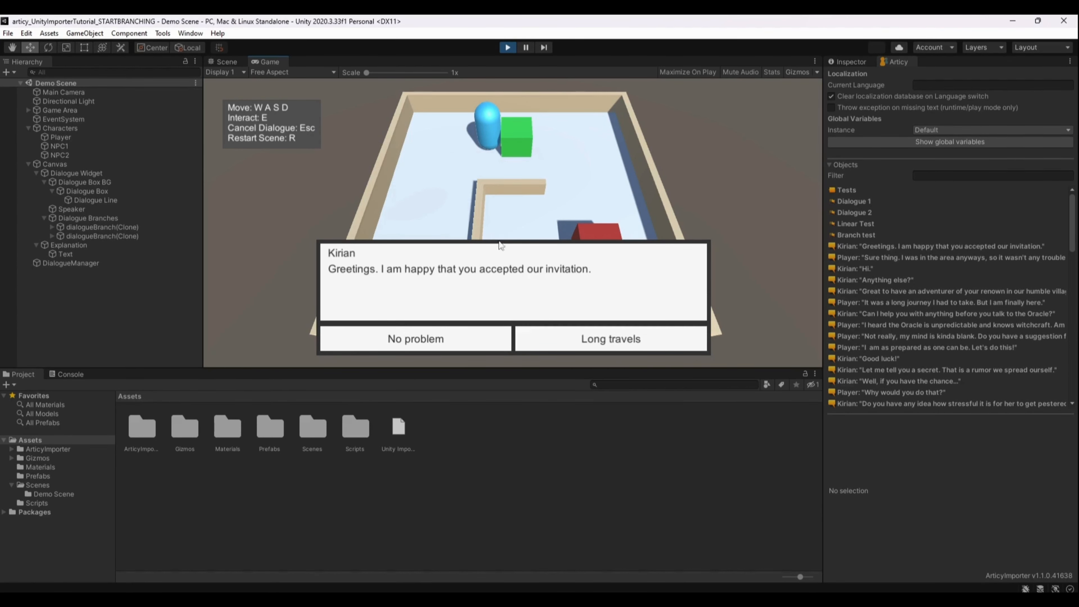
# Answer Kirian's greeting with "Long travels" and play through the remaining dialogue branches until the conversation closes
pyautogui.click(612, 346)
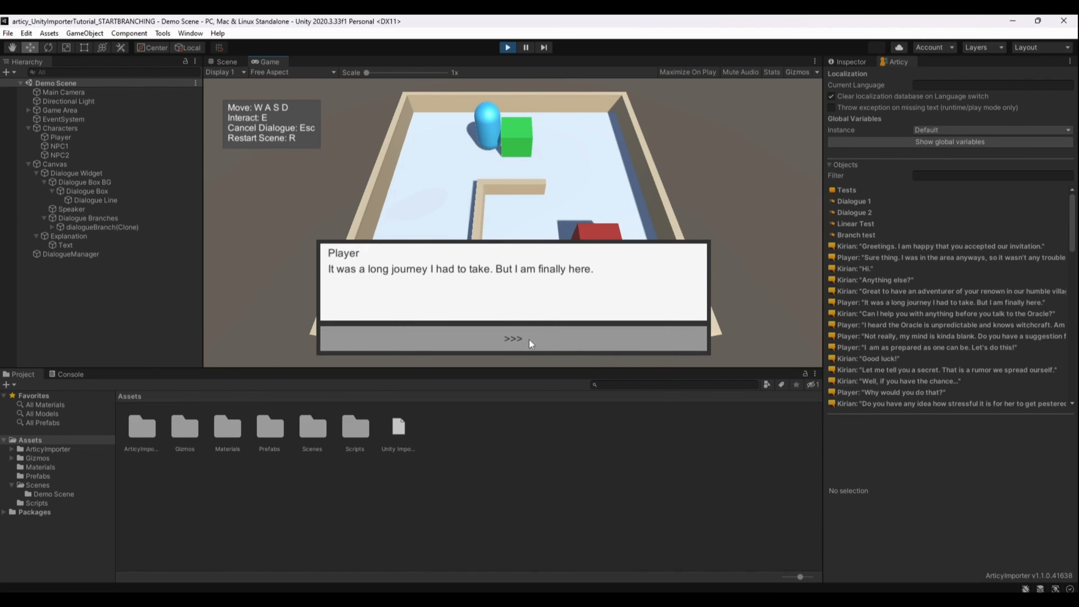
pyautogui.click(530, 340)
pyautogui.click(529, 340)
pyautogui.click(530, 340)
pyautogui.click(530, 340)
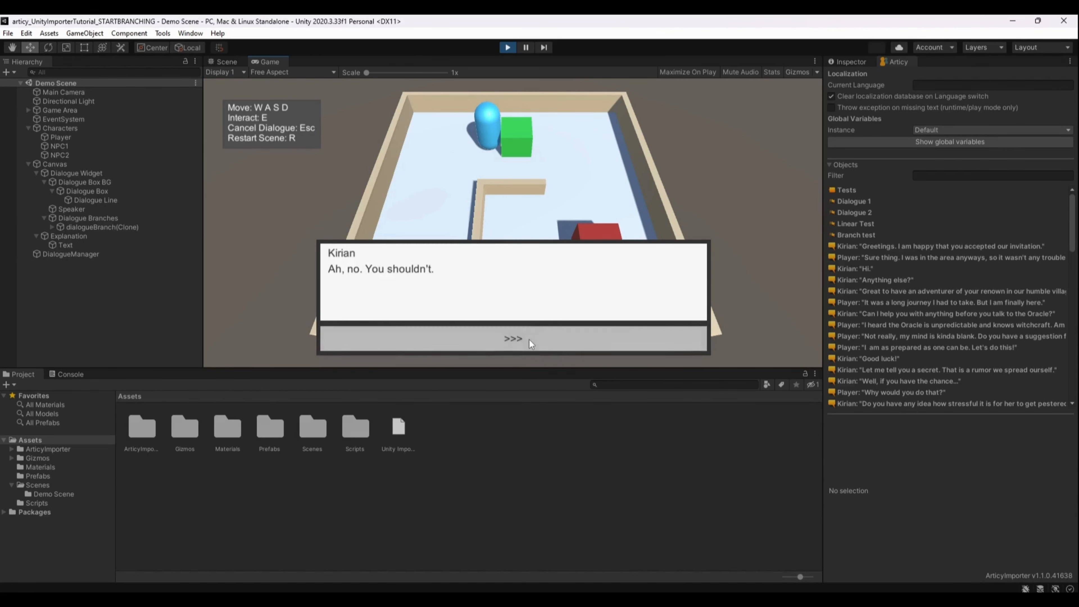
pyautogui.click(530, 340)
pyautogui.click(529, 340)
pyautogui.click(530, 340)
pyautogui.click(529, 340)
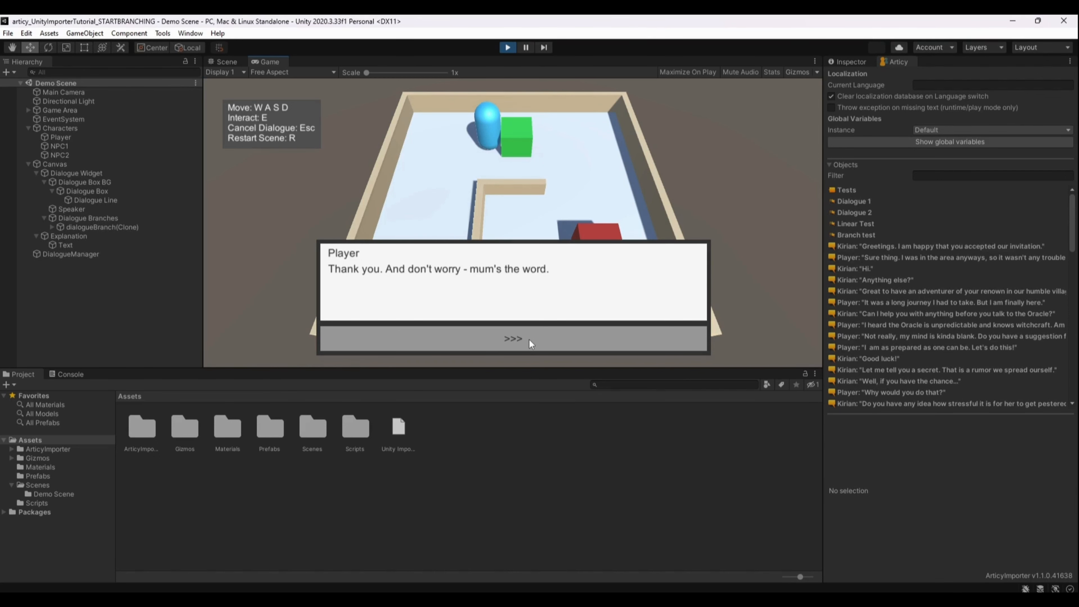
pyautogui.click(530, 339)
pyautogui.click(530, 339)
pyautogui.click(530, 341)
pyautogui.click(529, 339)
pyautogui.click(530, 340)
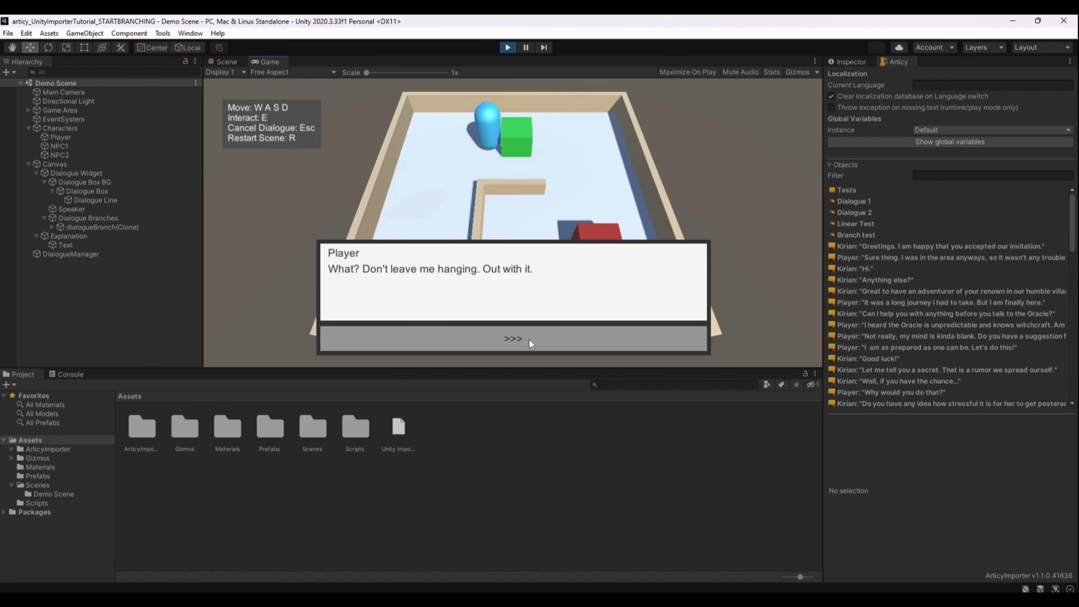
pyautogui.click(530, 340)
pyautogui.click(529, 340)
pyautogui.click(530, 340)
pyautogui.click(530, 340)
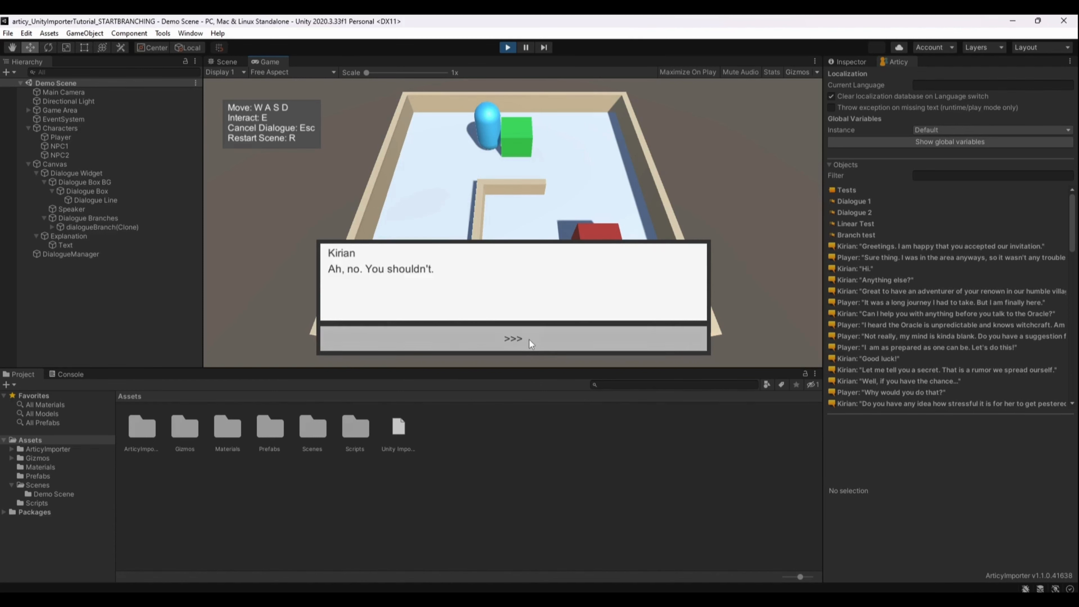
pyautogui.click(530, 340)
pyautogui.click(529, 340)
pyautogui.click(461, 340)
pyautogui.click(462, 341)
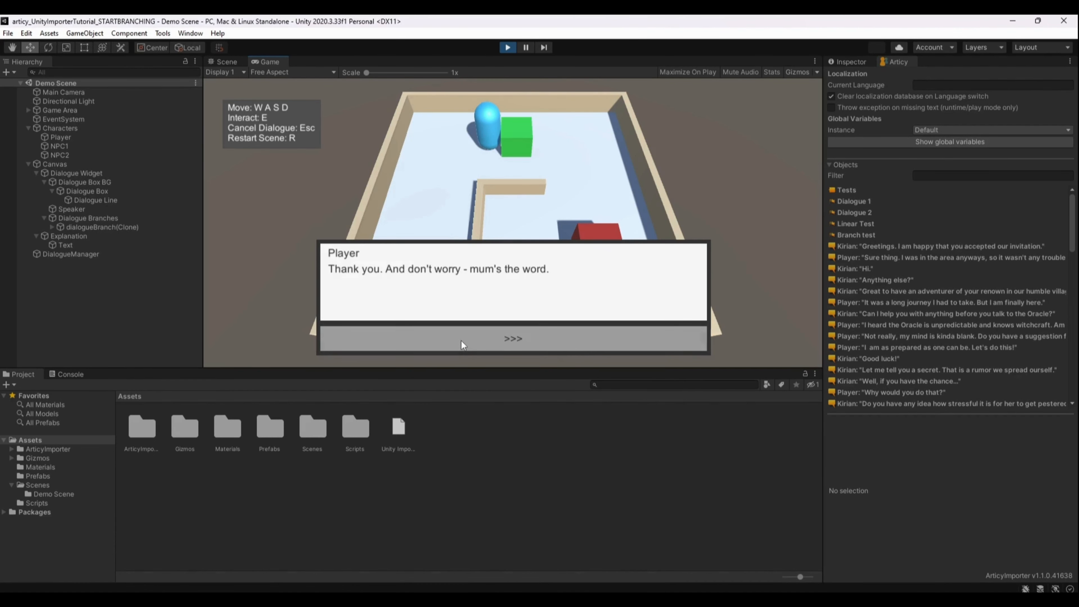
pyautogui.click(463, 341)
pyautogui.click(643, 340)
pyautogui.click(643, 340)
pyautogui.click(644, 340)
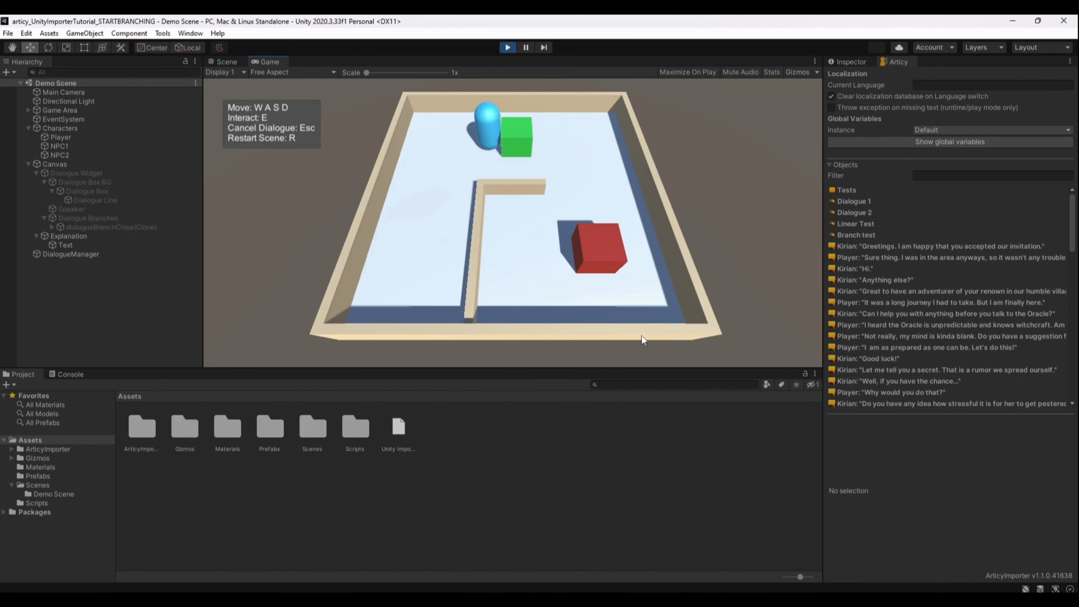
# Walk the player around the inner wall to the red cube and start its dialogue
pyautogui.press('s')
pyautogui.press('d')
pyautogui.press('d')
pyautogui.press('s')
pyautogui.press('e')
# Advance through the Oracle's dialogue, choosing "Curse?" when the question options are offered, and stop the playtest
pyautogui.click(444, 340)
pyautogui.click(443, 340)
pyautogui.click(443, 341)
pyautogui.click(443, 340)
pyautogui.click(442, 338)
pyautogui.click(442, 338)
pyautogui.click(562, 340)
pyautogui.click(562, 340)
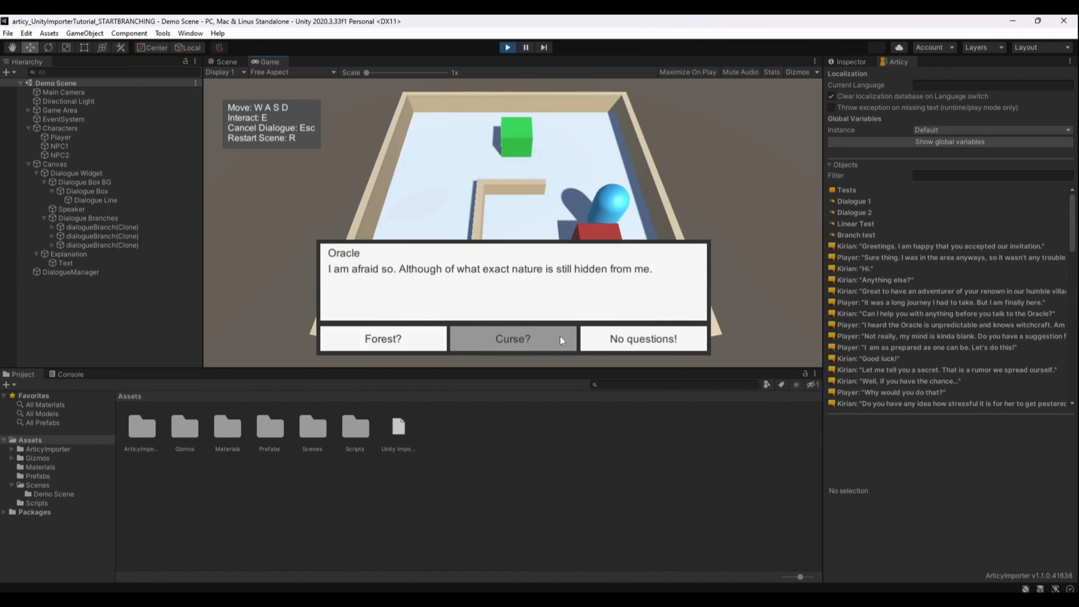
pyautogui.click(561, 338)
pyautogui.click(604, 336)
pyautogui.click(606, 336)
pyautogui.click(604, 333)
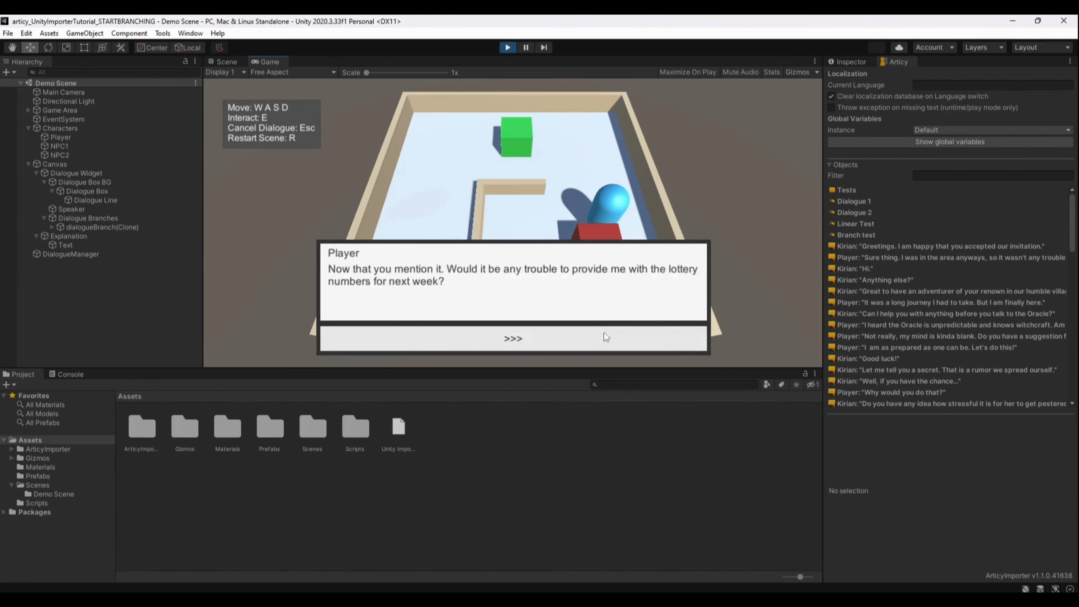
pyautogui.click(604, 333)
pyautogui.click(508, 47)
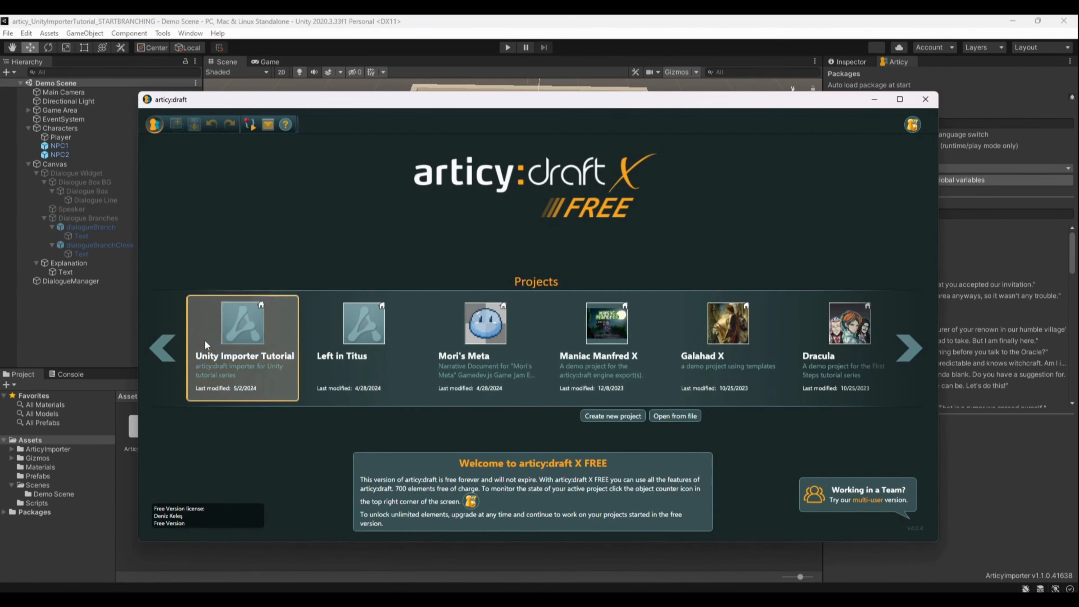
# Open the Unity Importer Tutorial project in articy:draft X and add ".." to the end of Kirian's greeting line in Dialogue 1
pyautogui.doubleClick(224, 335)
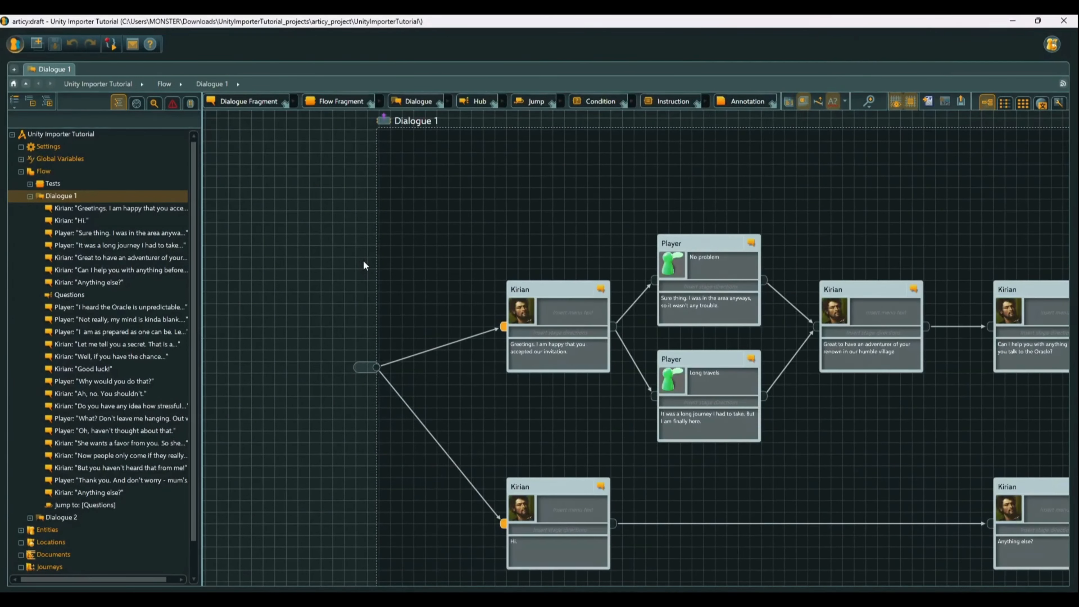
pyautogui.moveTo(505, 234); pyautogui.dragTo(466, 204, button='middle')
pyautogui.tripleClick(483, 298)
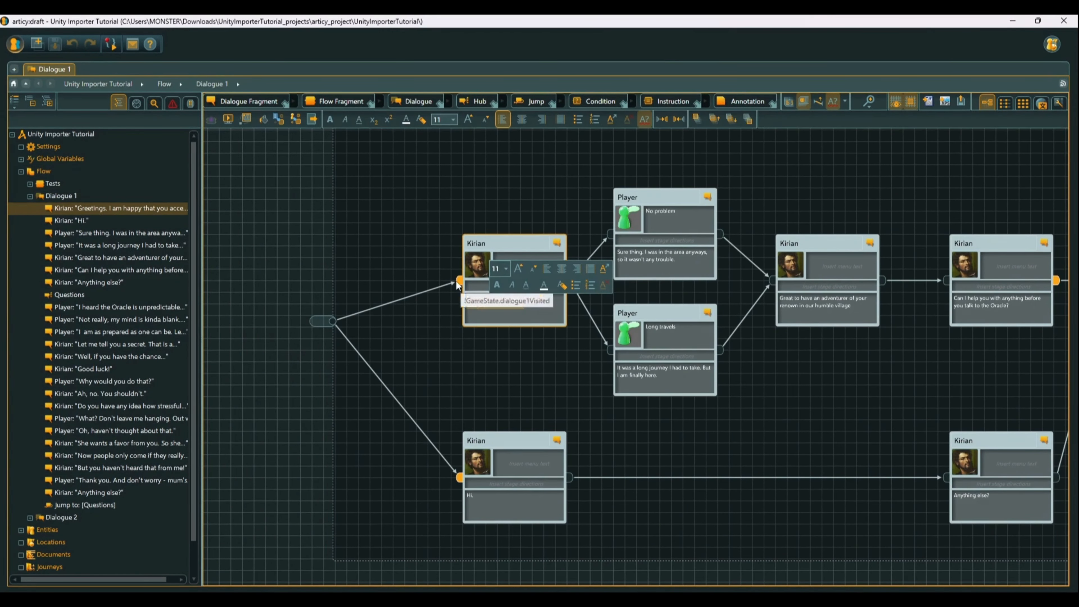
pyautogui.click(534, 301)
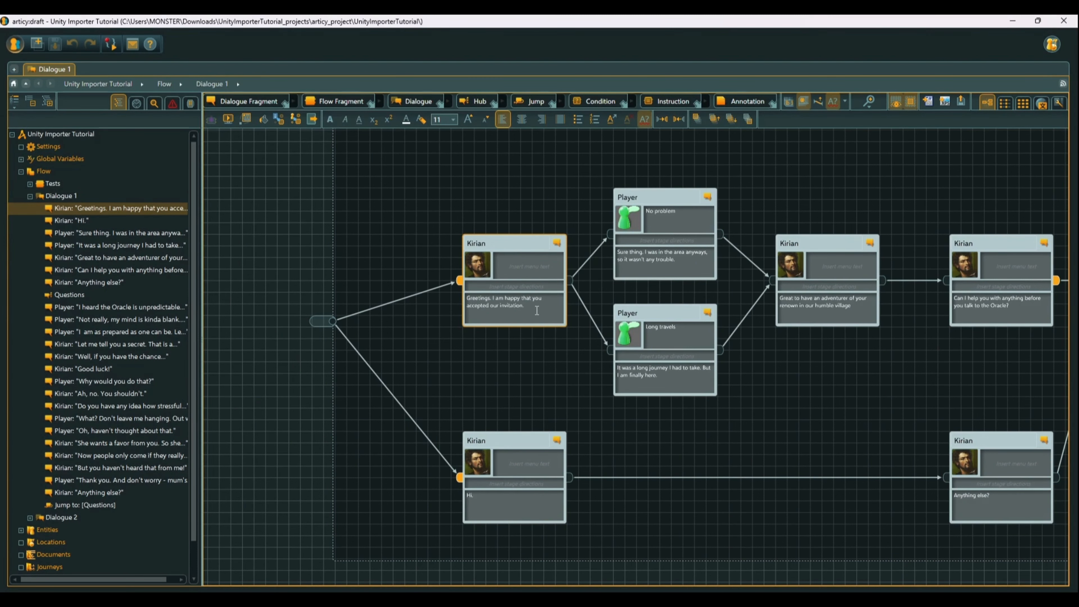
pyautogui.write('..')
# Open the Unity export options, browse to the Assets folder of articy_UnityImporterTutorial_STARTBRANCHING as the export target, and cancel the export
pyautogui.click(15, 44)
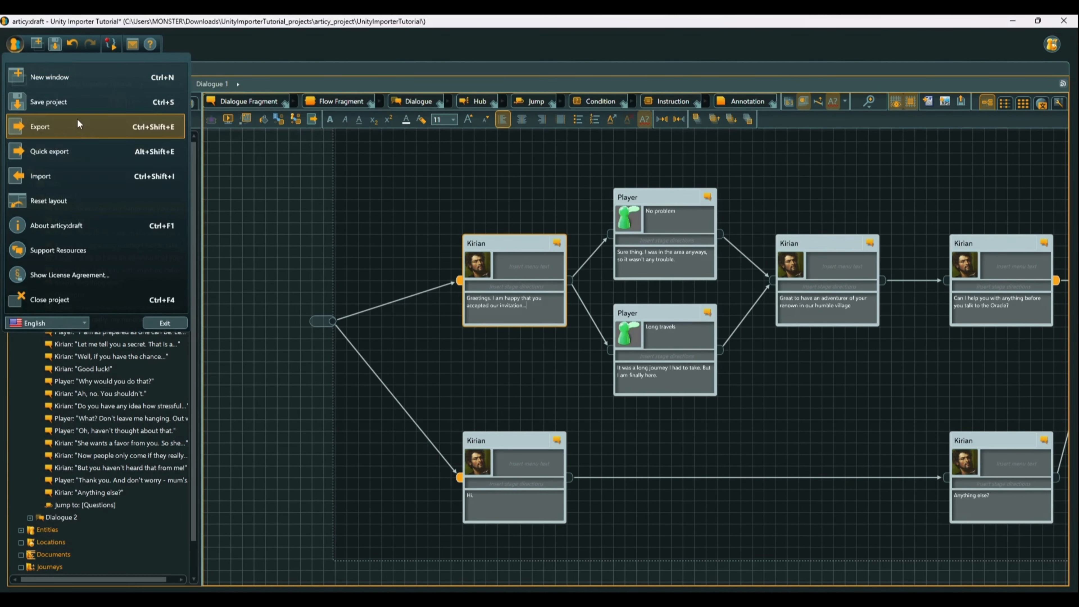
pyautogui.click(77, 126)
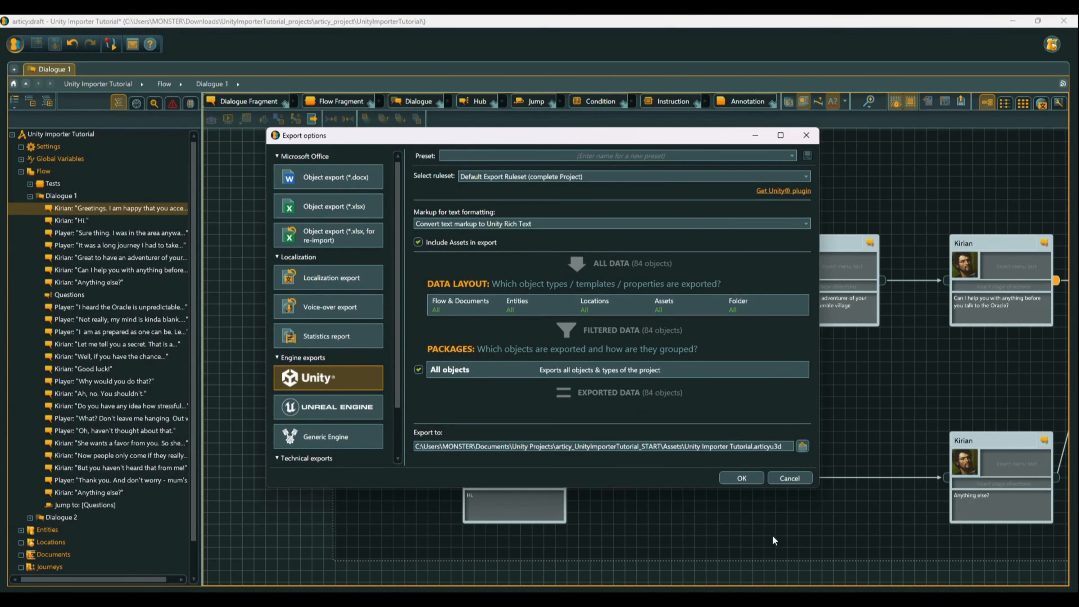
pyautogui.click(802, 445)
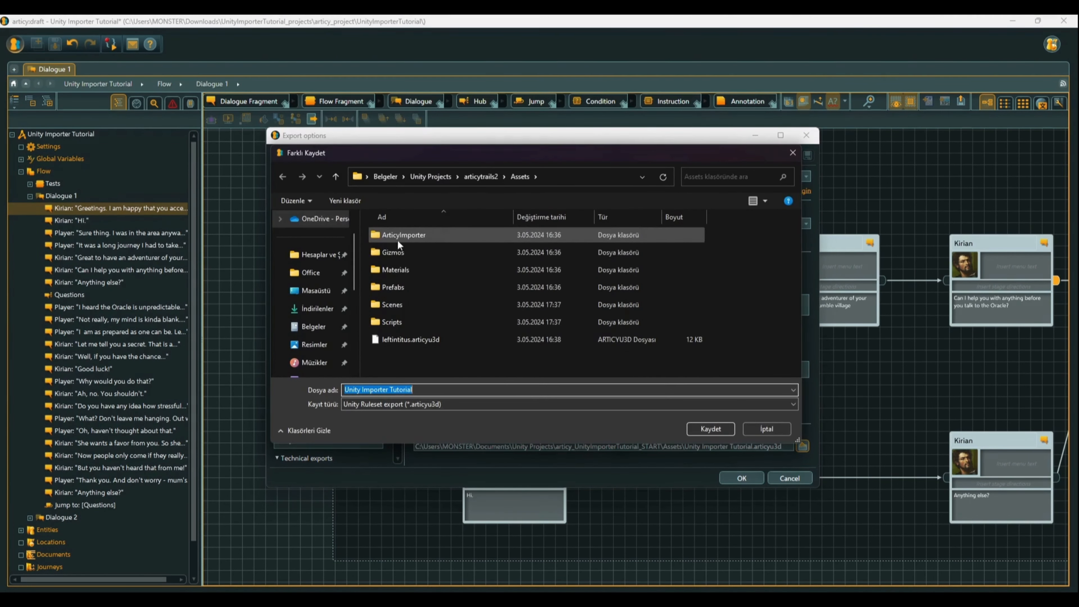
pyautogui.click(483, 177)
pyautogui.click(430, 177)
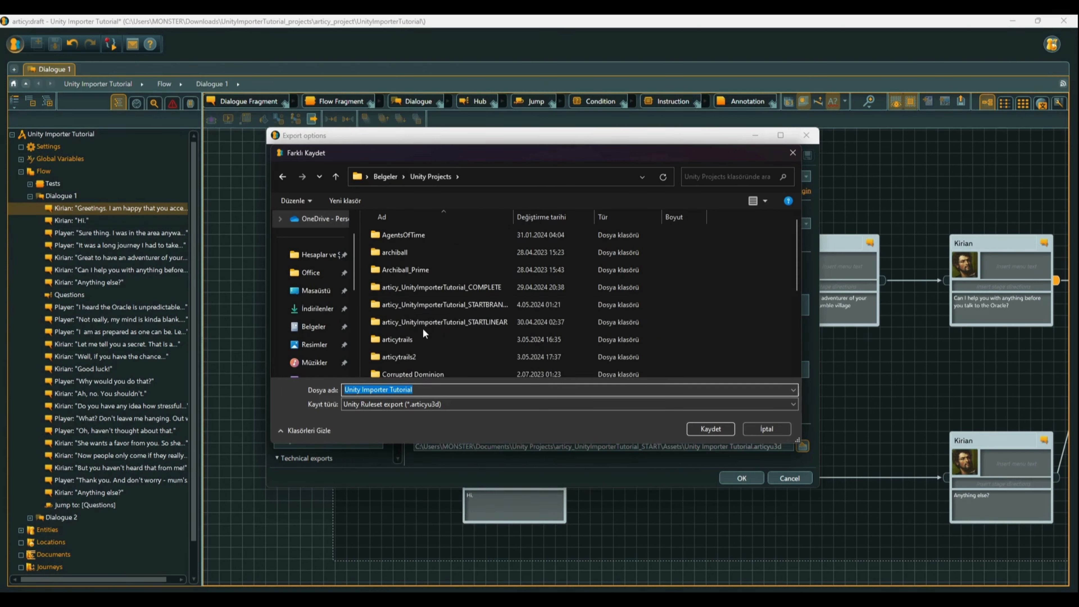
pyautogui.click(438, 310)
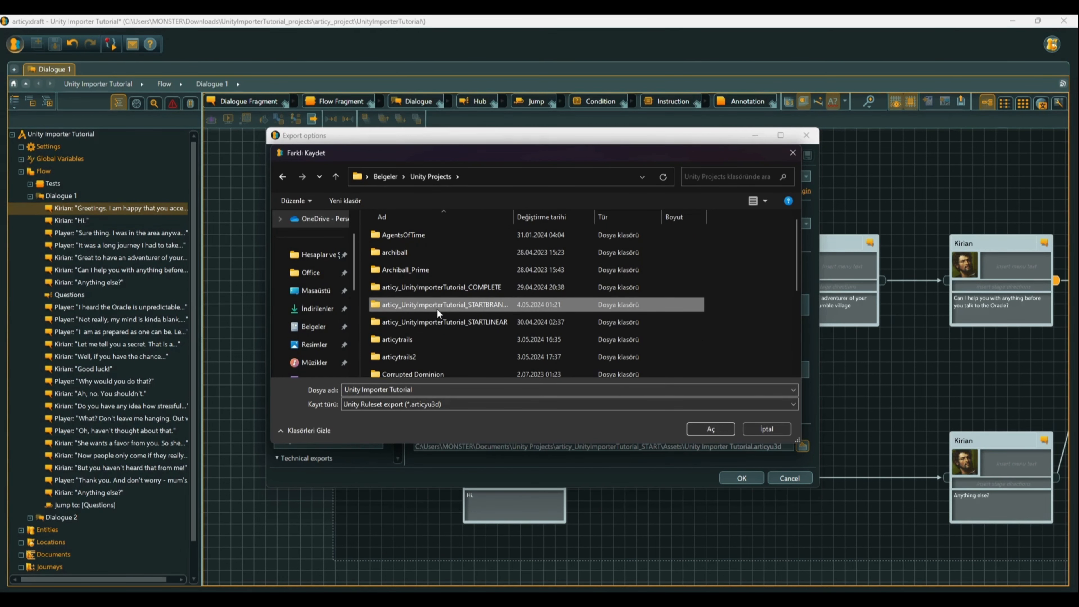
pyautogui.doubleClick(438, 310)
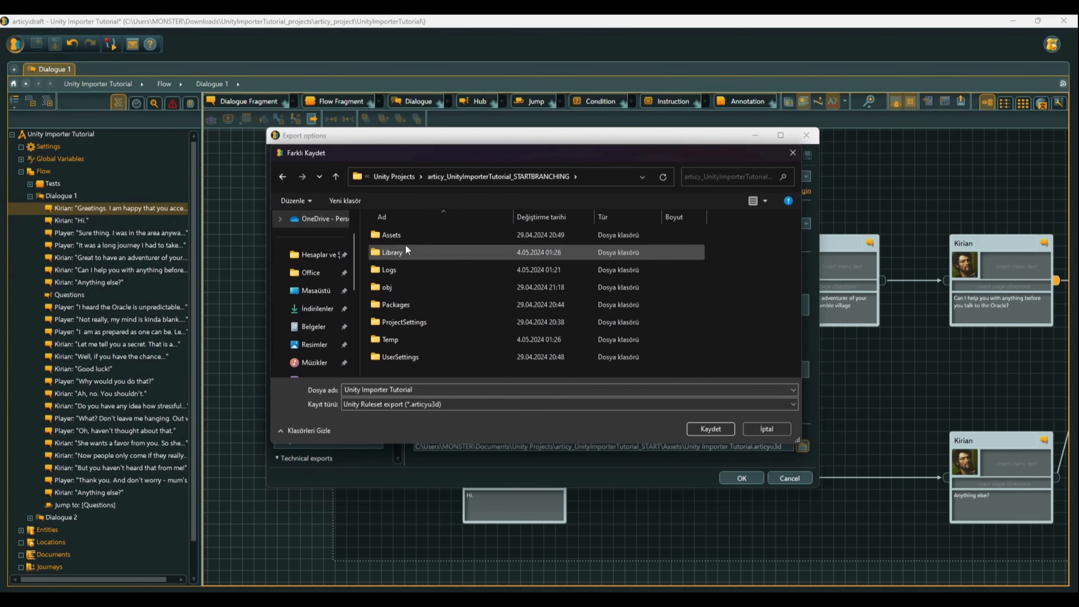
pyautogui.doubleClick(404, 240)
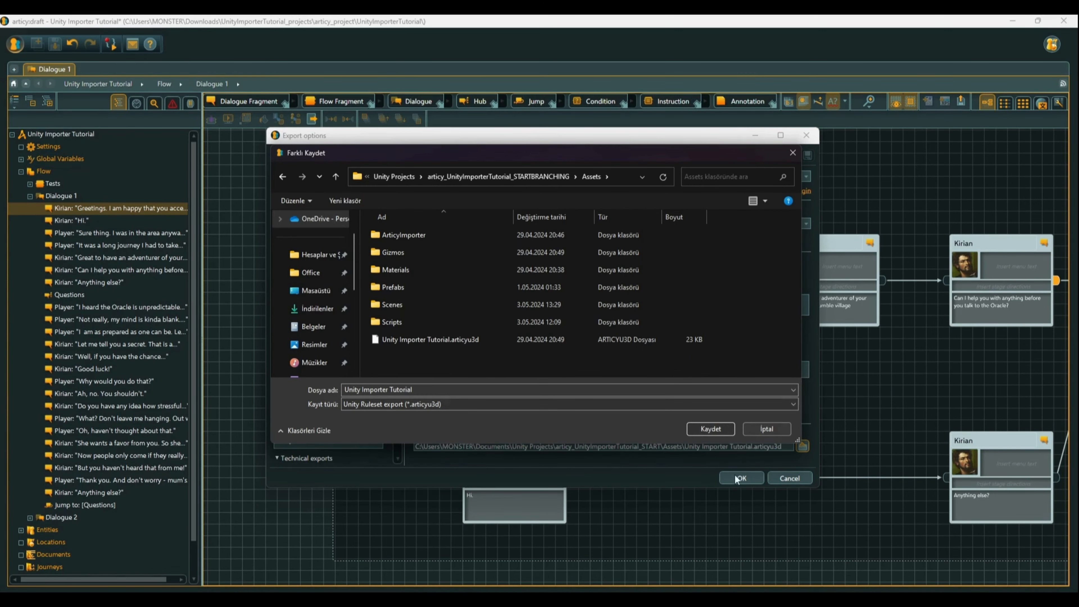
pyautogui.click(780, 430)
pyautogui.click(785, 475)
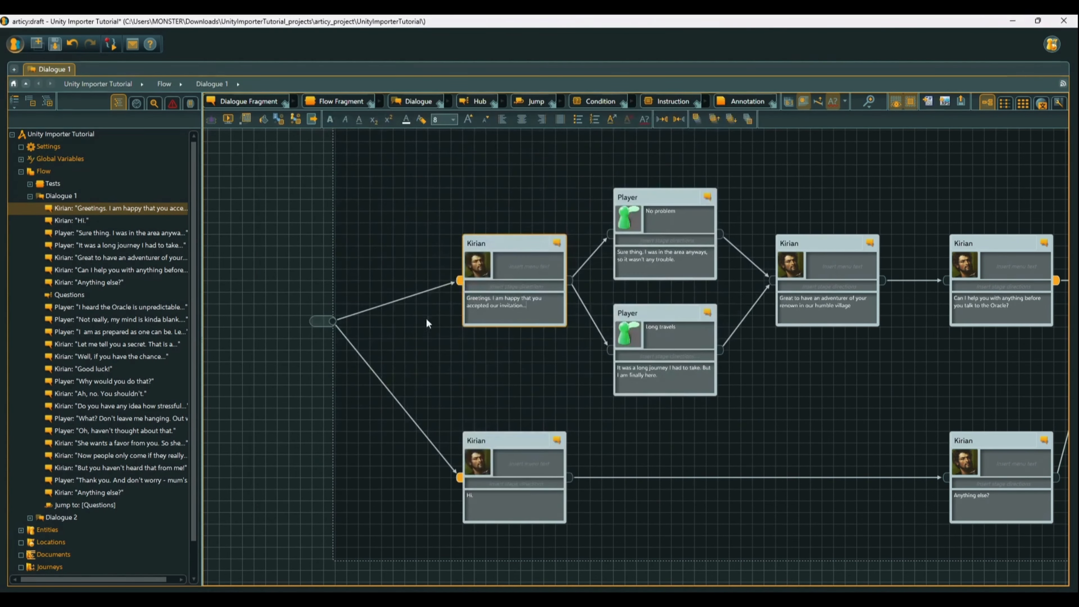
# Remove the two extra dots from the end of Kirian's greeting line
pyautogui.scroll(5, 529, 313)
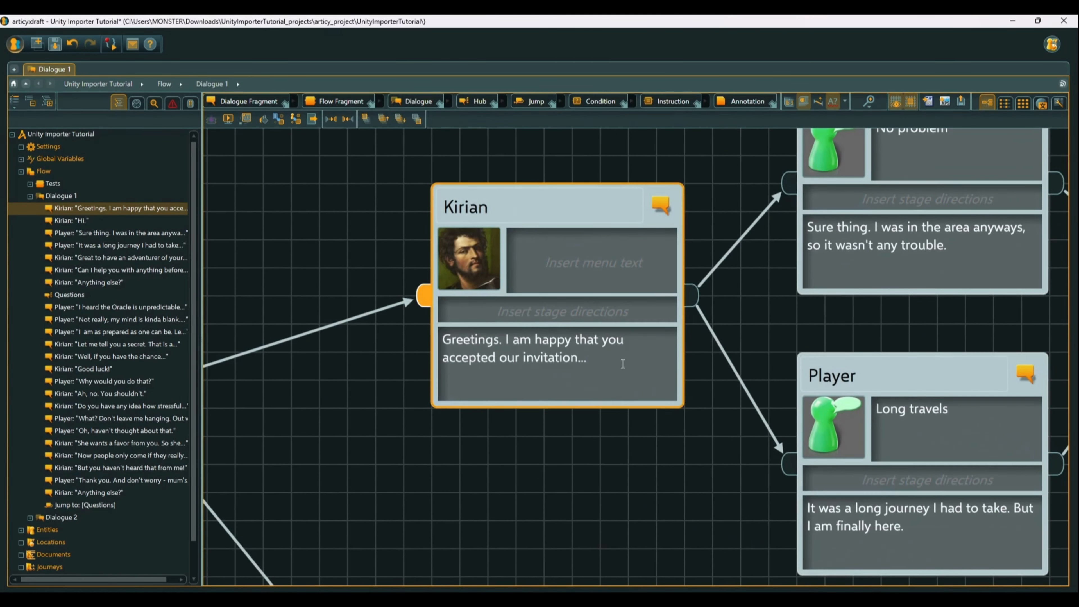
pyautogui.click(623, 363)
pyautogui.press('BackSpace')
pyautogui.press('BackSpace')
pyautogui.click(381, 474)
pyautogui.scroll(-8, 381, 474)
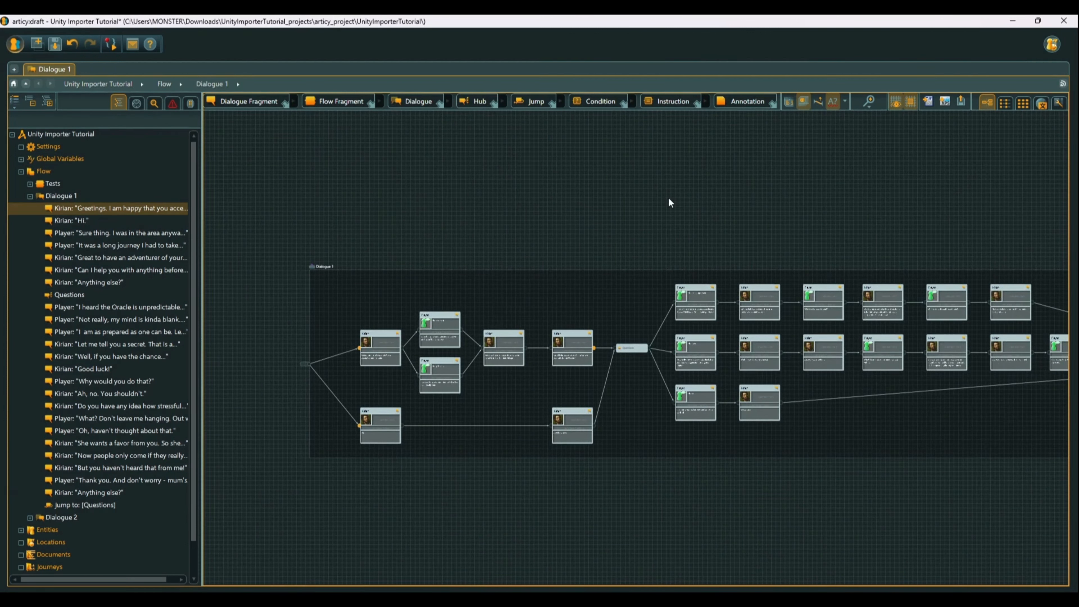
pyautogui.scroll(4, 389, 355)
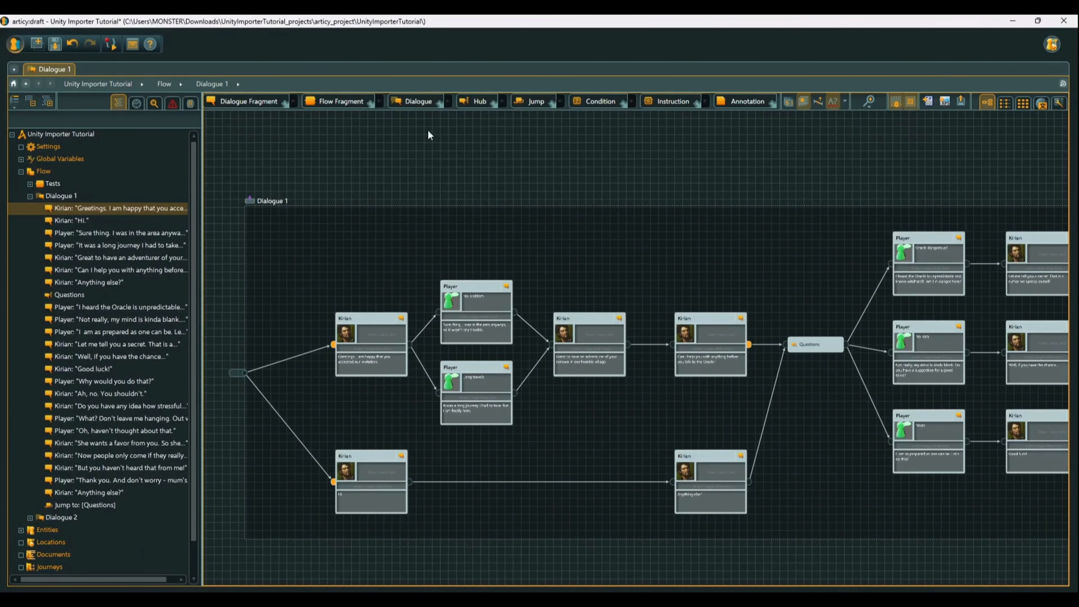
pyautogui.moveTo(404, 164); pyautogui.dragTo(464, 131, button='middle')
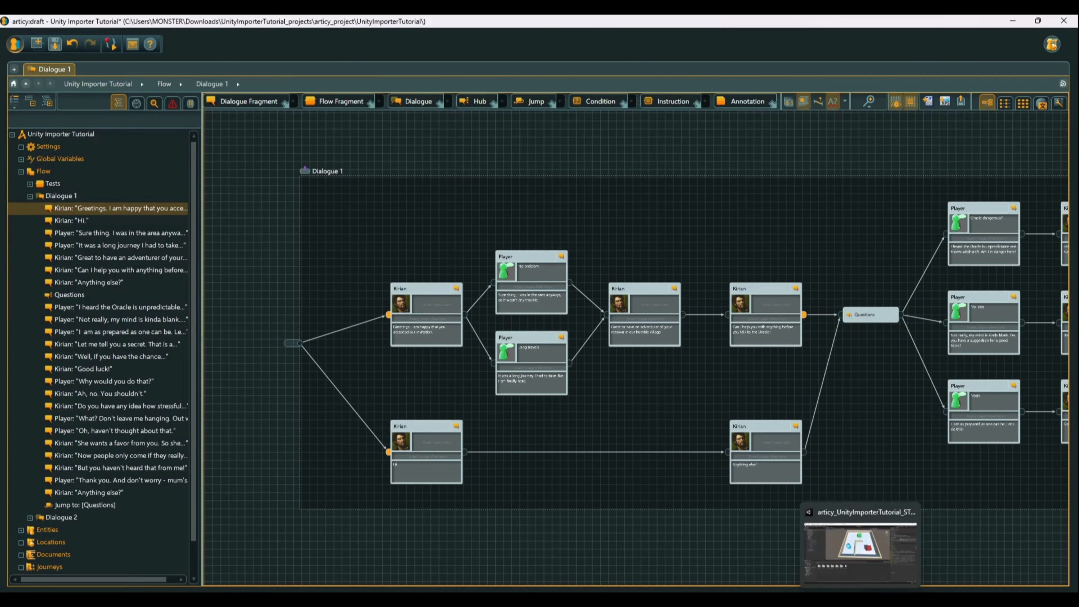
# From Unity Hub, reveal the articy_UnityImporterTutorial_STARTBRANCHING project in File Explorer and duplicate its folder within Unity Projects
pyautogui.click(862, 570)
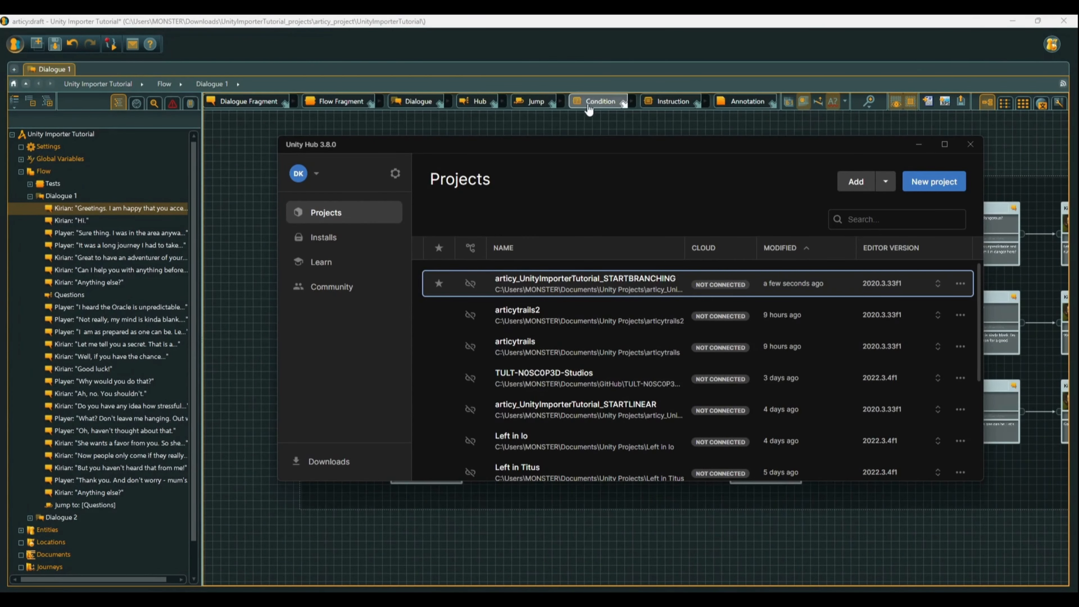
pyautogui.click(961, 283)
pyautogui.click(862, 293)
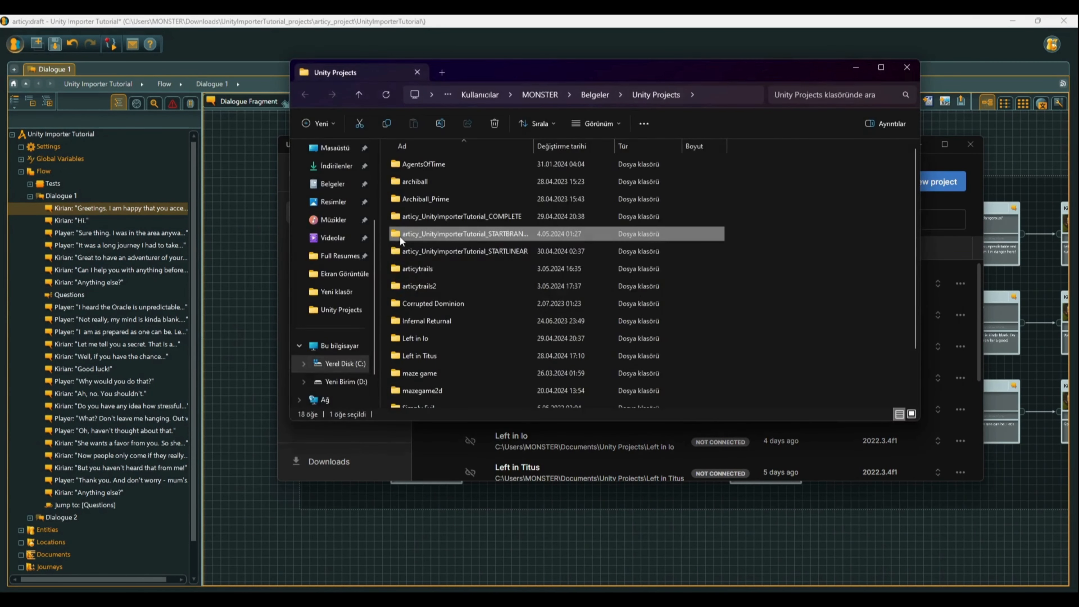
pyautogui.rightClick(503, 235)
pyautogui.click(538, 249)
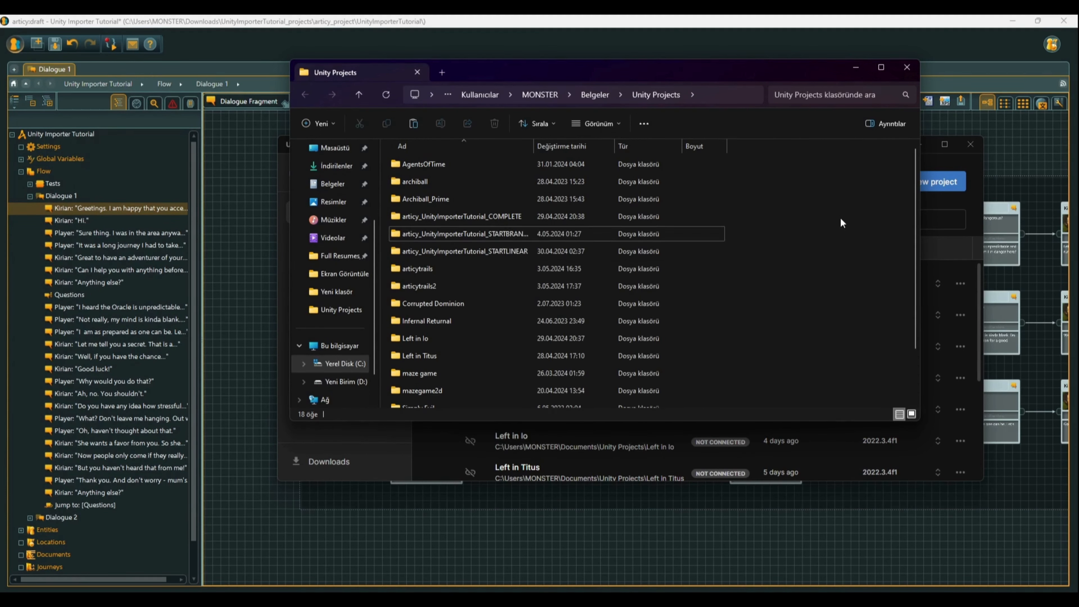
pyautogui.hotkey('ctrl', 'v')
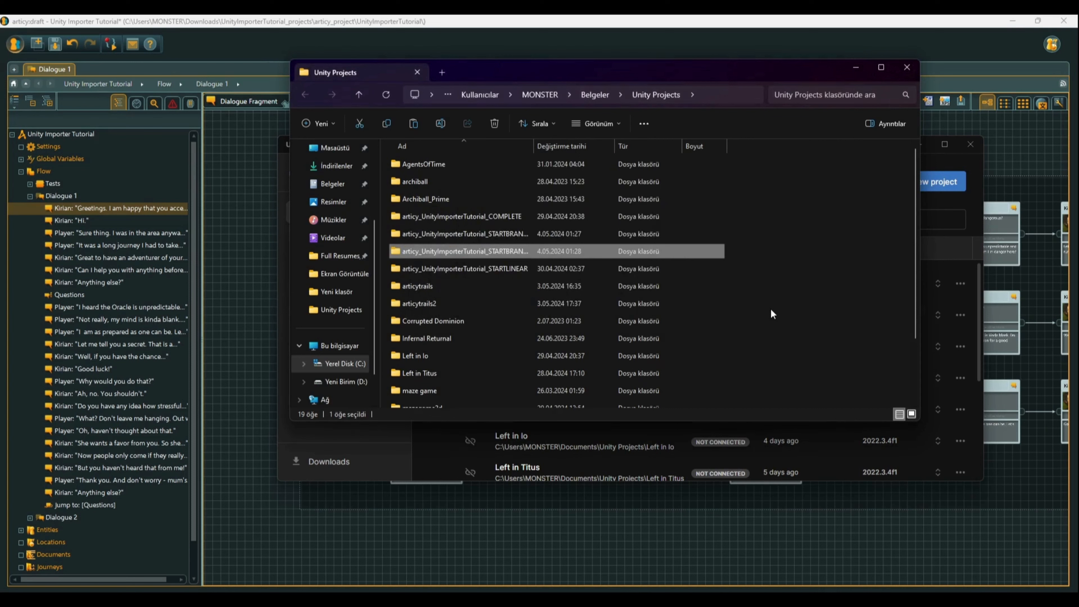
# Rename the duplicated STARTBRANCHING project folder as ArticyTutorialUnofficial
pyautogui.press('F2')
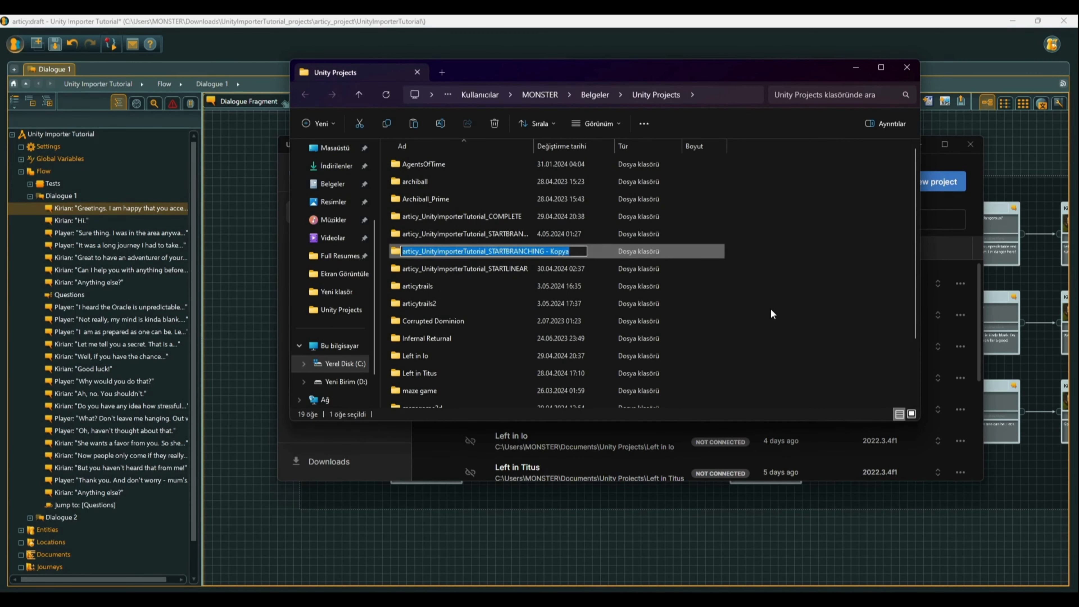
pyautogui.press('BackSpace')
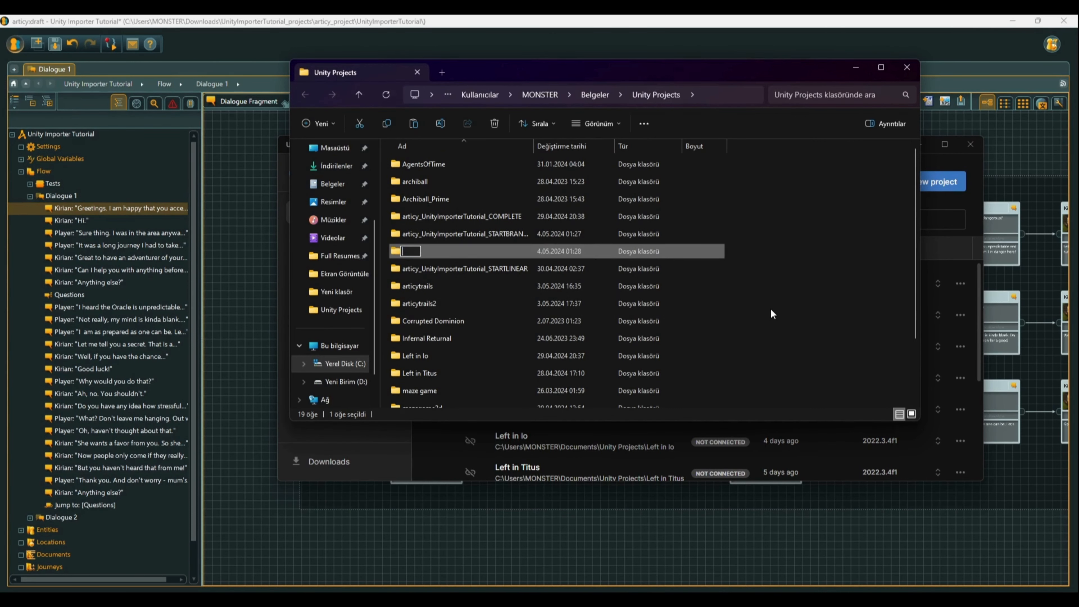
pyautogui.write('Ar')
pyautogui.write('yttra')
pyautogui.press('BackSpace')
pyautogui.press('BackSpace')
pyautogui.press('BackSpace')
pyautogui.press('BackSpace')
pyautogui.write('yTutorialUno')
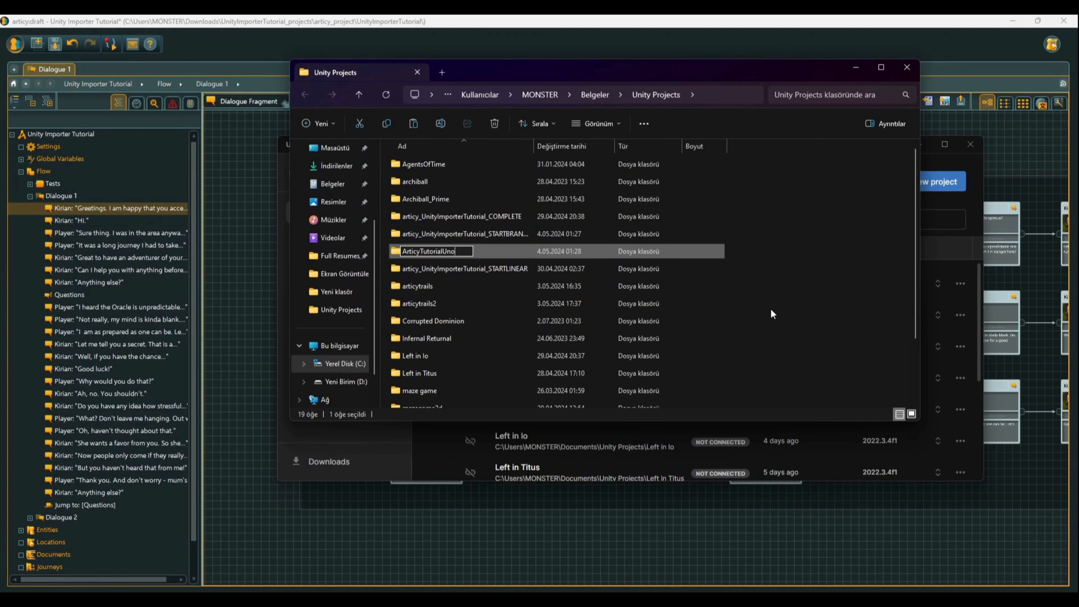
pyautogui.write('fficial')
pyautogui.press('Return')
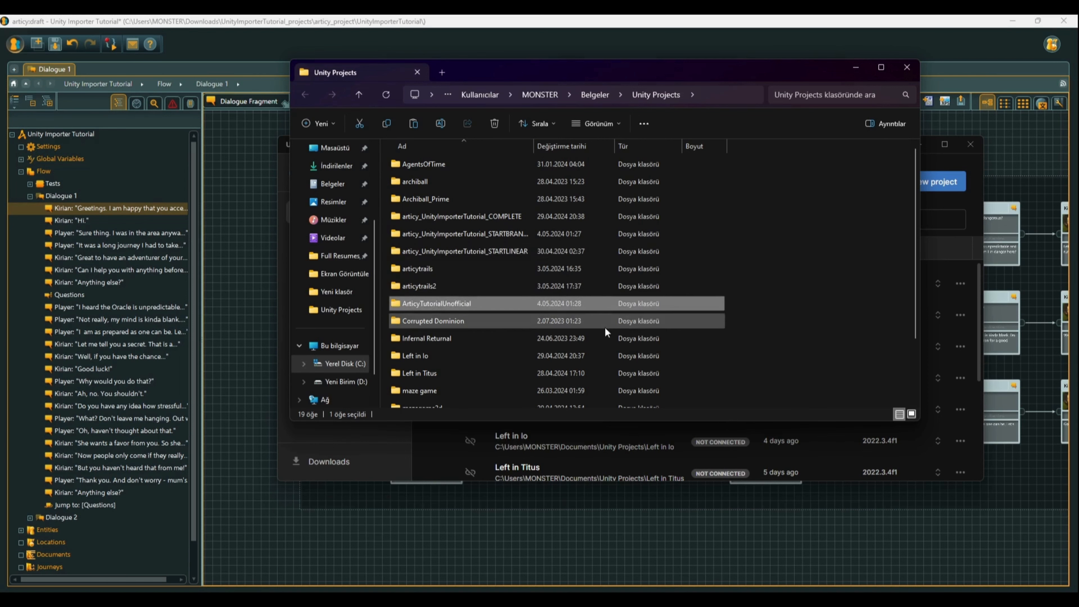
# Add the ArticyTutorialUnofficial folder as a project in Unity Hub and open it in the Unity editor
pyautogui.click(948, 158)
pyautogui.click(861, 181)
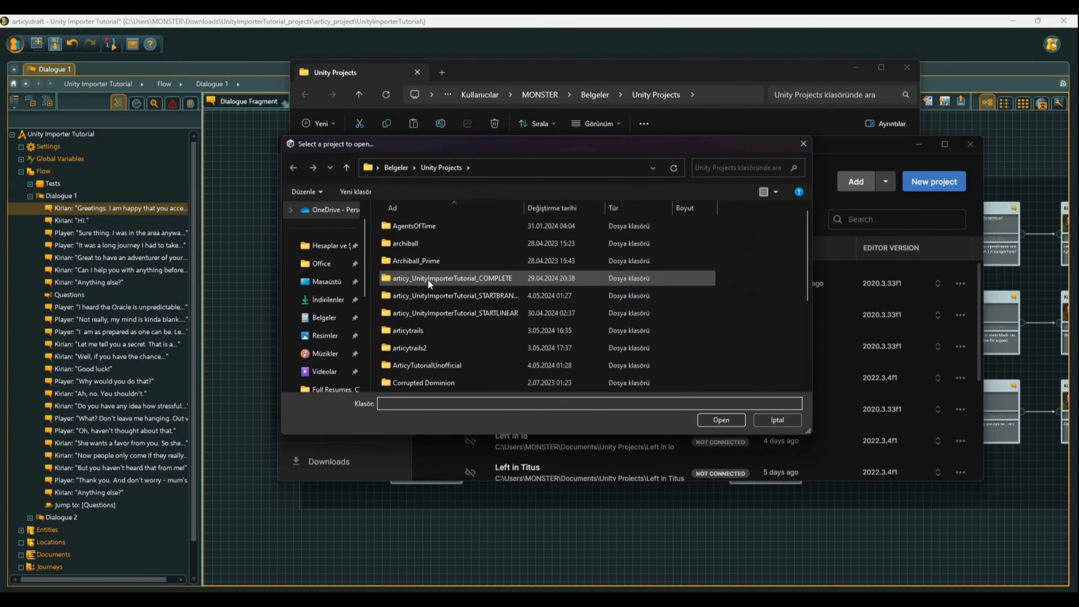
pyautogui.click(424, 367)
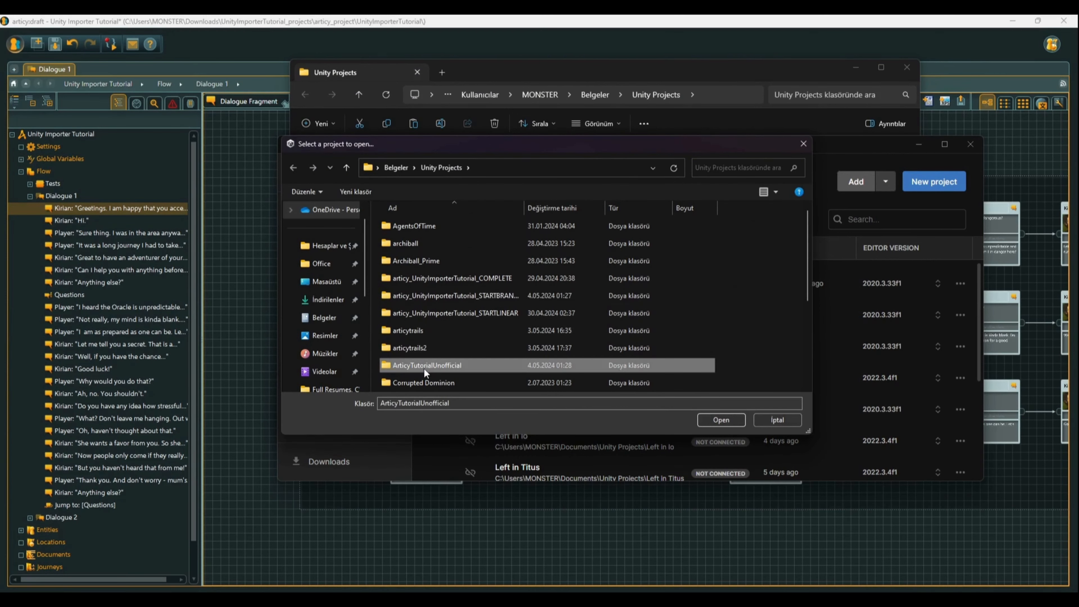
pyautogui.click(711, 421)
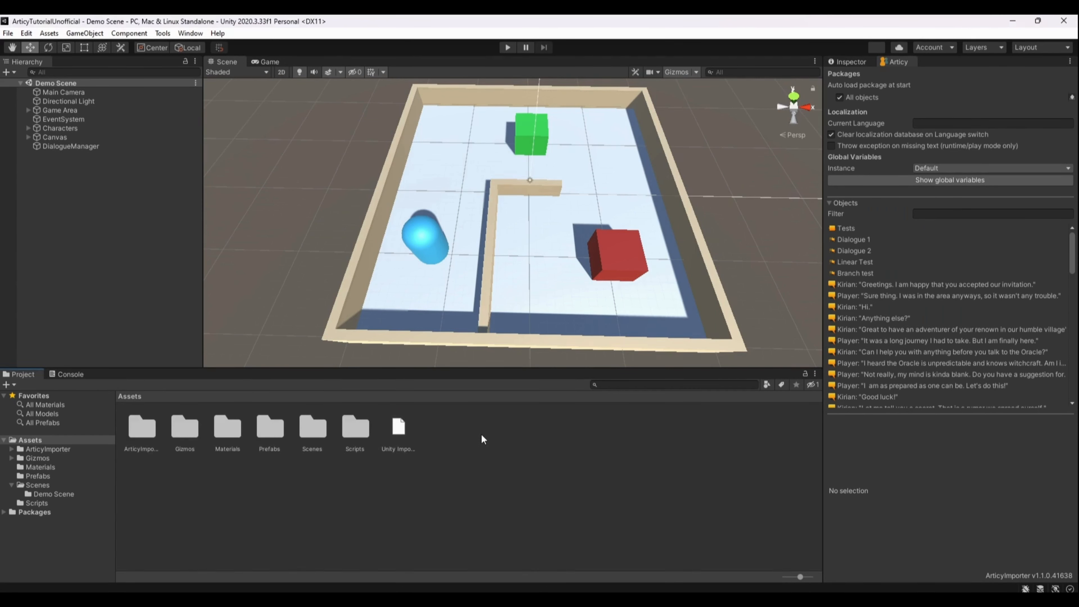
# Switch to articy:draft X, close the Unity Importer Tutorial project with its changes saved, and open the Left in Titus project
pyautogui.hotkey('alt', 'Tab')
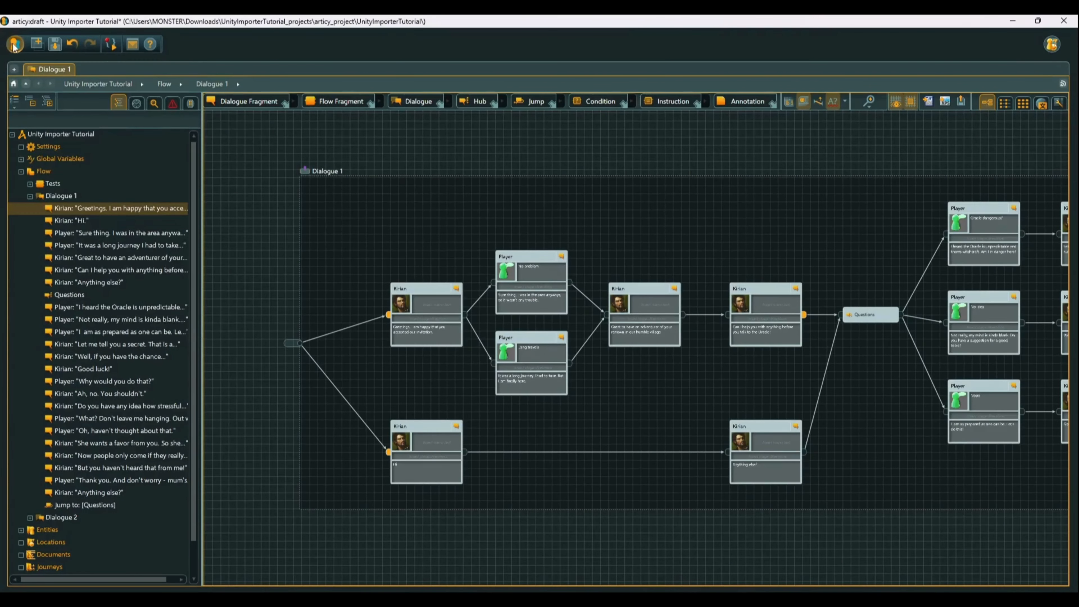
pyautogui.click(15, 45)
pyautogui.click(70, 297)
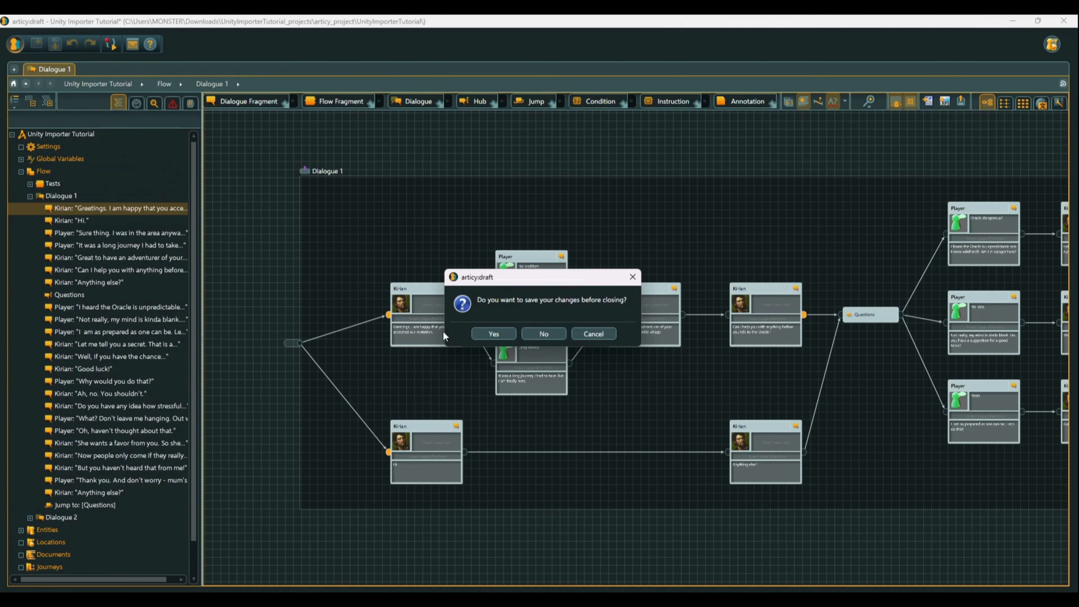
pyautogui.click(487, 333)
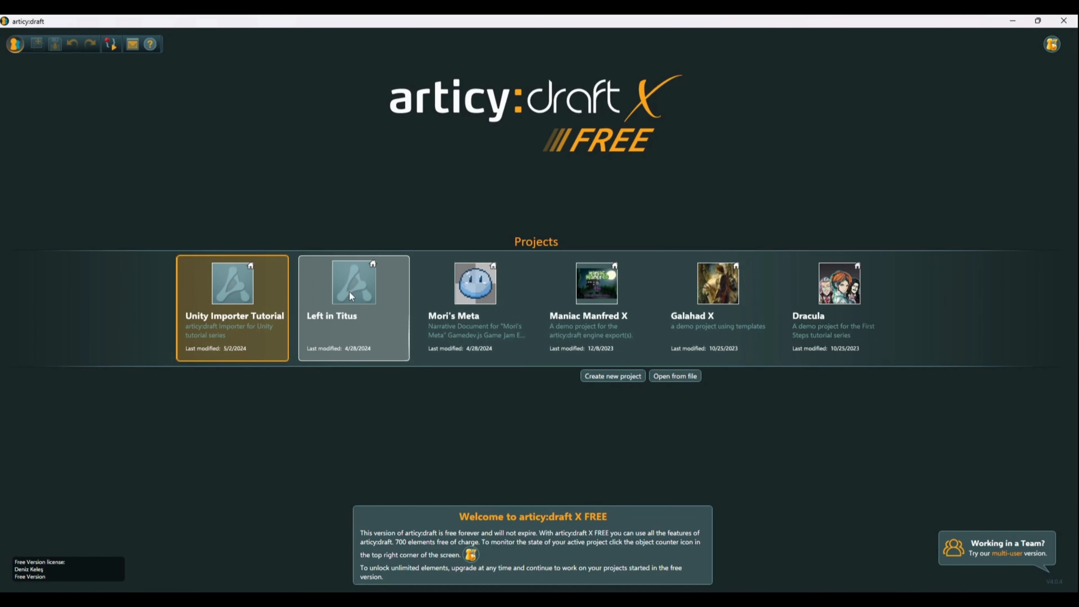
pyautogui.click(349, 292)
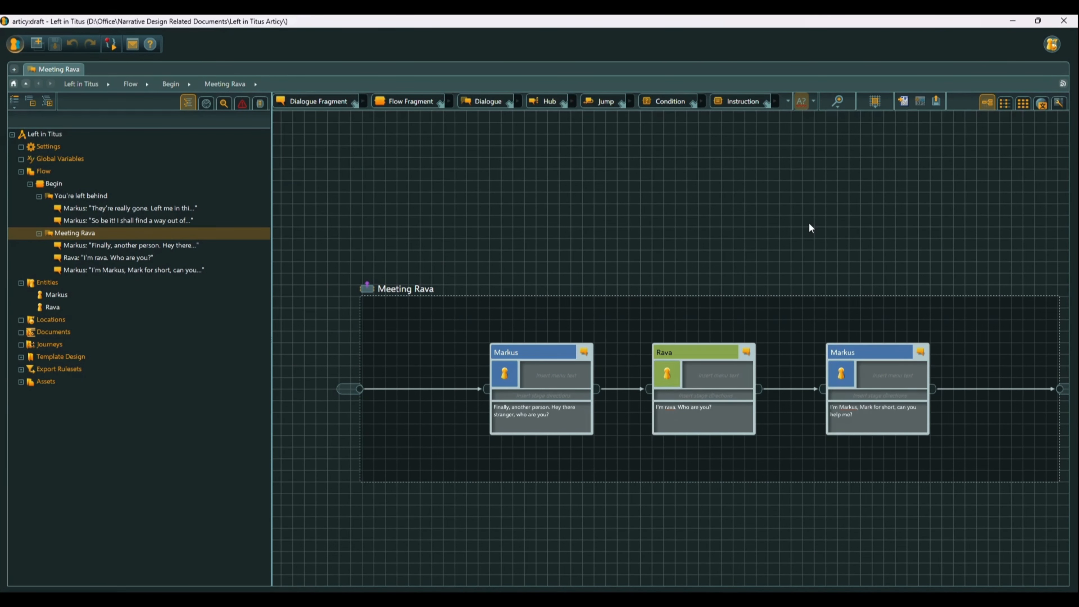
# Switch to the ArticyTutorialUnofficial project in Unity and run the articy:draft Importer's import of the export file
pyautogui.moveTo(885, 598)
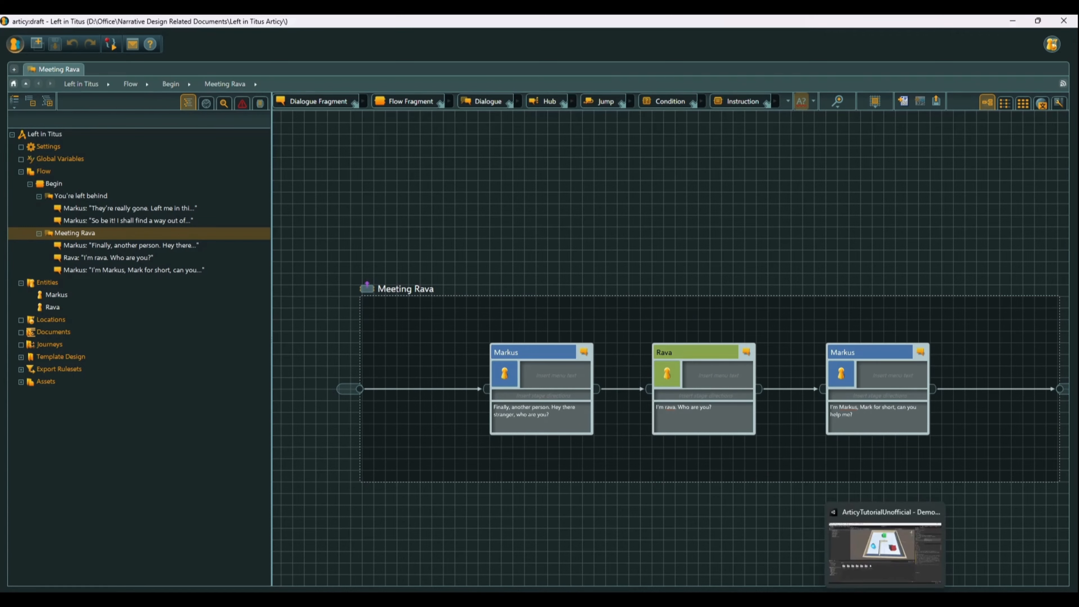
pyautogui.click(898, 565)
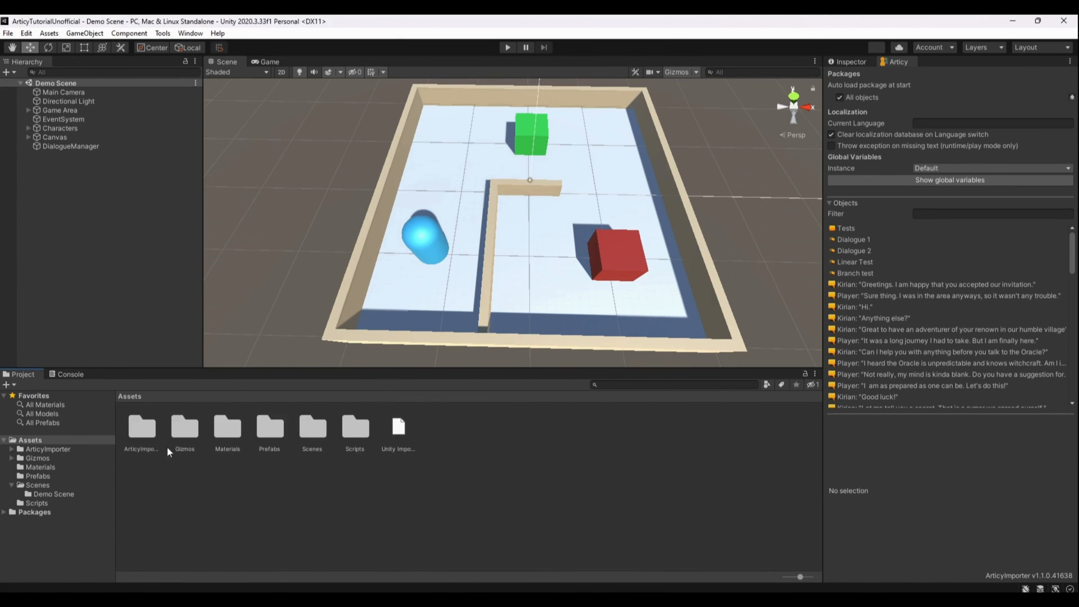
pyautogui.click(162, 33)
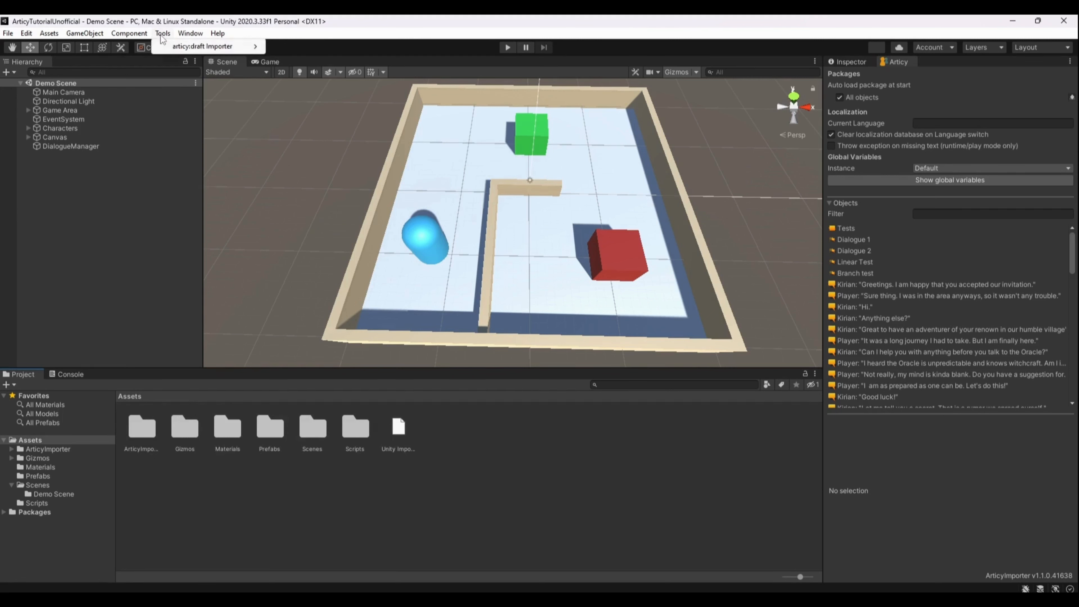
pyautogui.moveTo(242, 44)
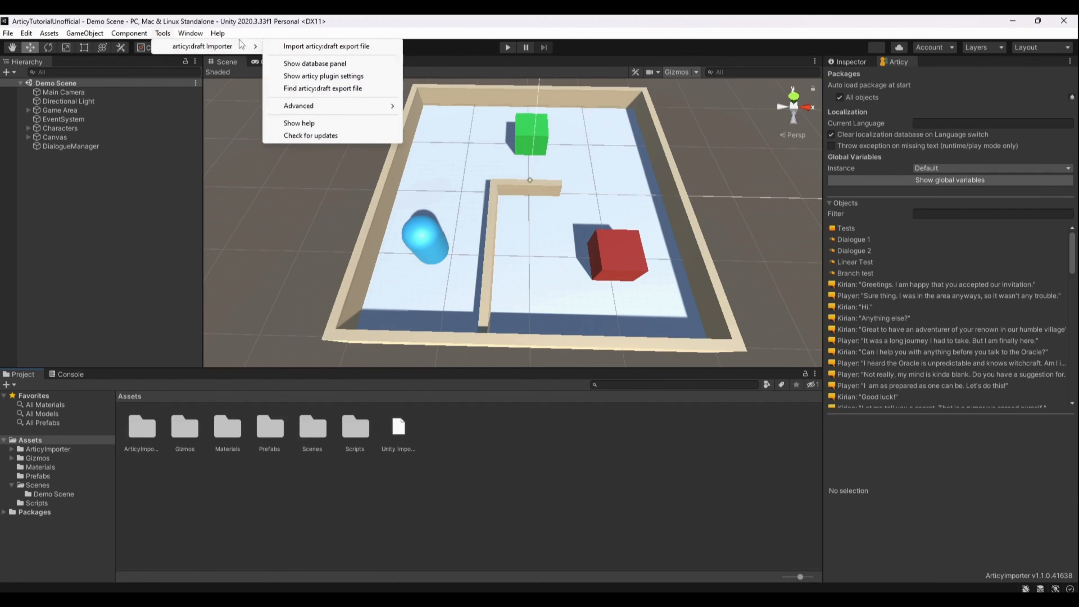
pyautogui.click(323, 46)
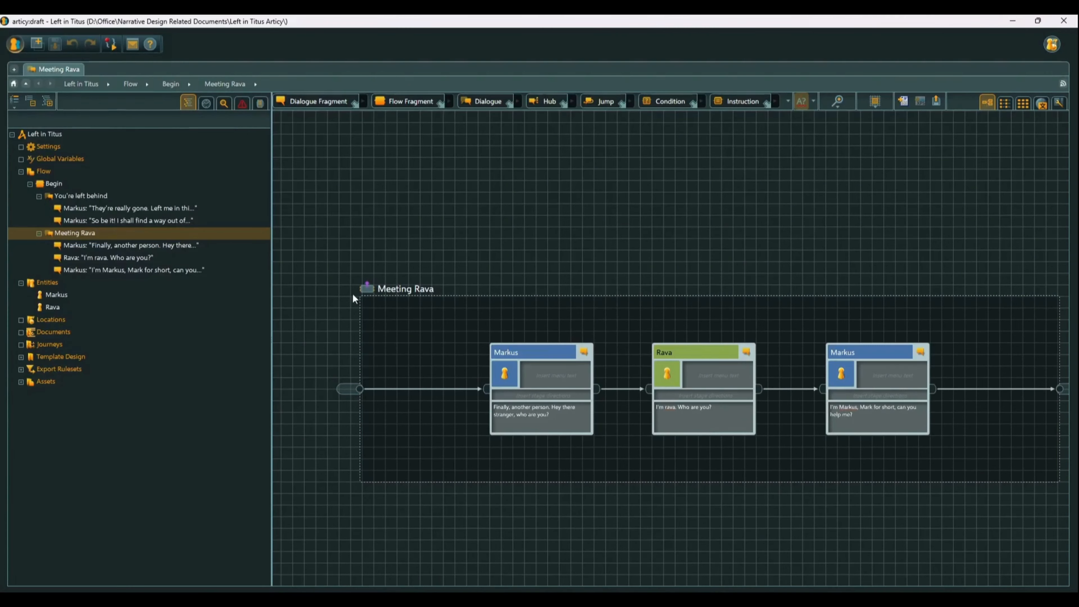
# Close the Left in Titus project in articy:draft X and reopen it from the project list
pyautogui.click(15, 44)
pyautogui.click(59, 297)
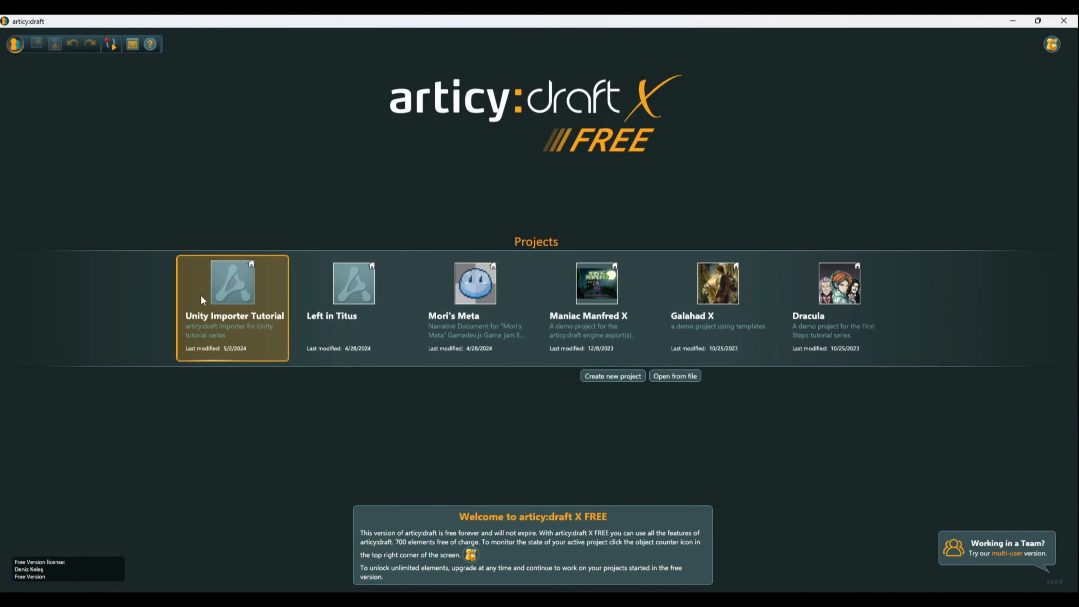
pyautogui.click(339, 281)
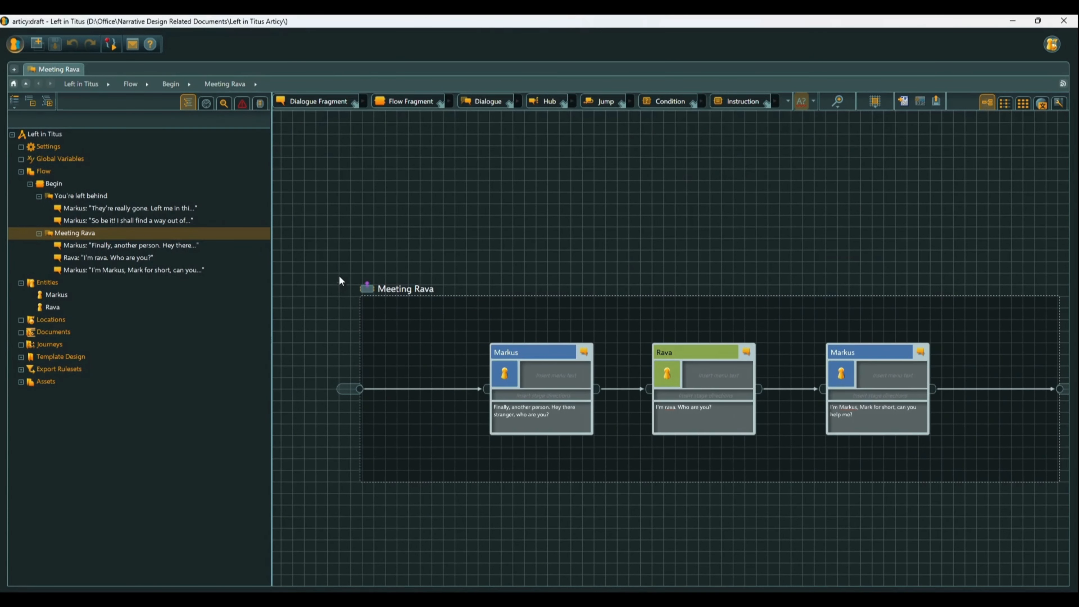
# Open the Unity export options for Left in Titus, browse to the Assets folder of ArticyTutorialUnofficial as the target, and cancel the export
pyautogui.click(15, 44)
pyautogui.click(69, 131)
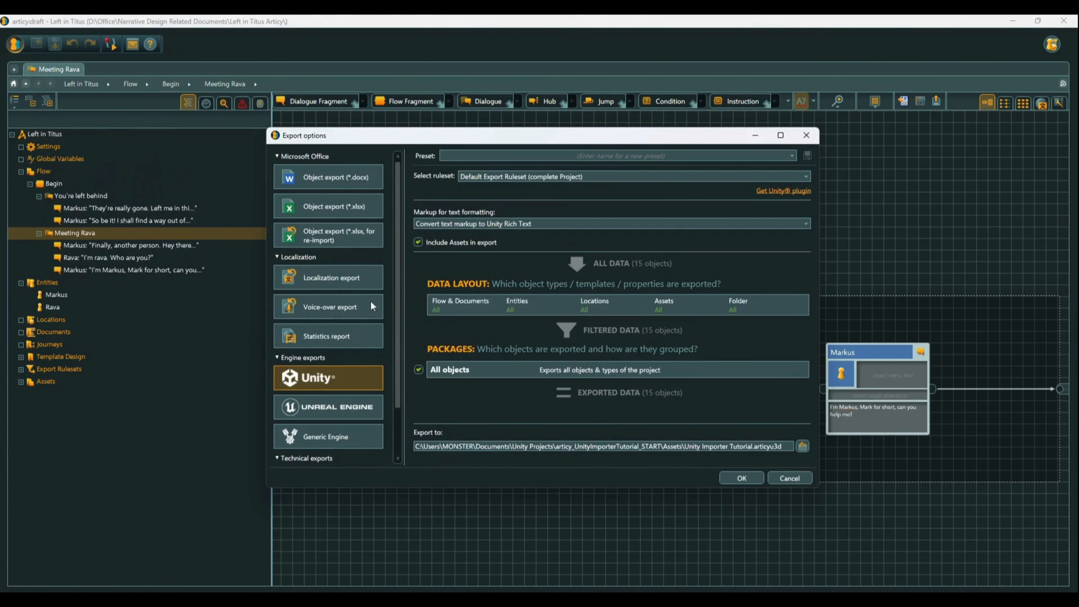
pyautogui.click(805, 445)
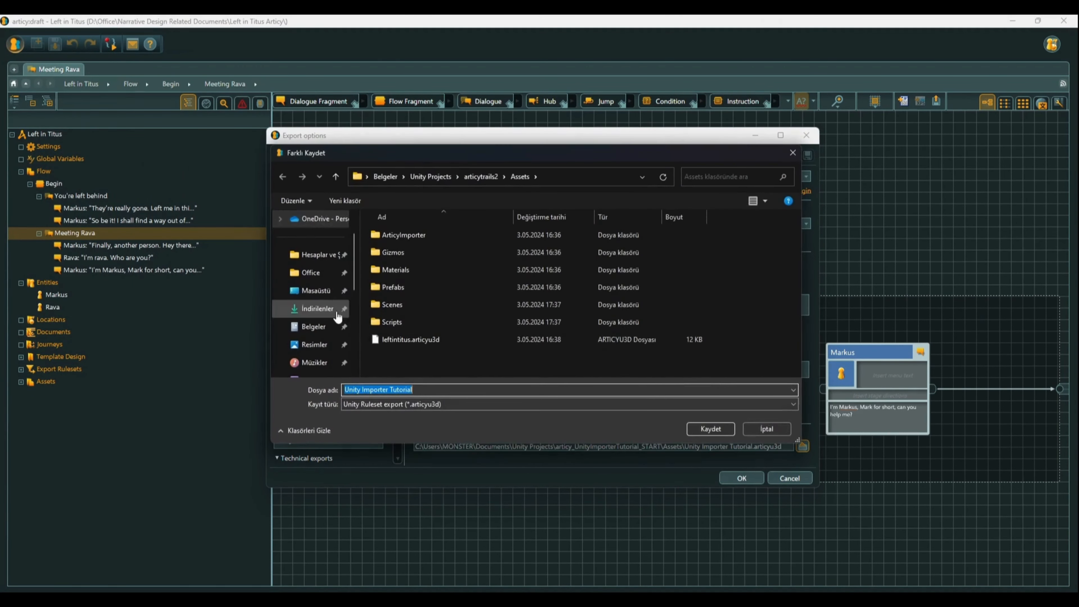
pyautogui.click(415, 176)
pyautogui.scroll(-1, 402, 339)
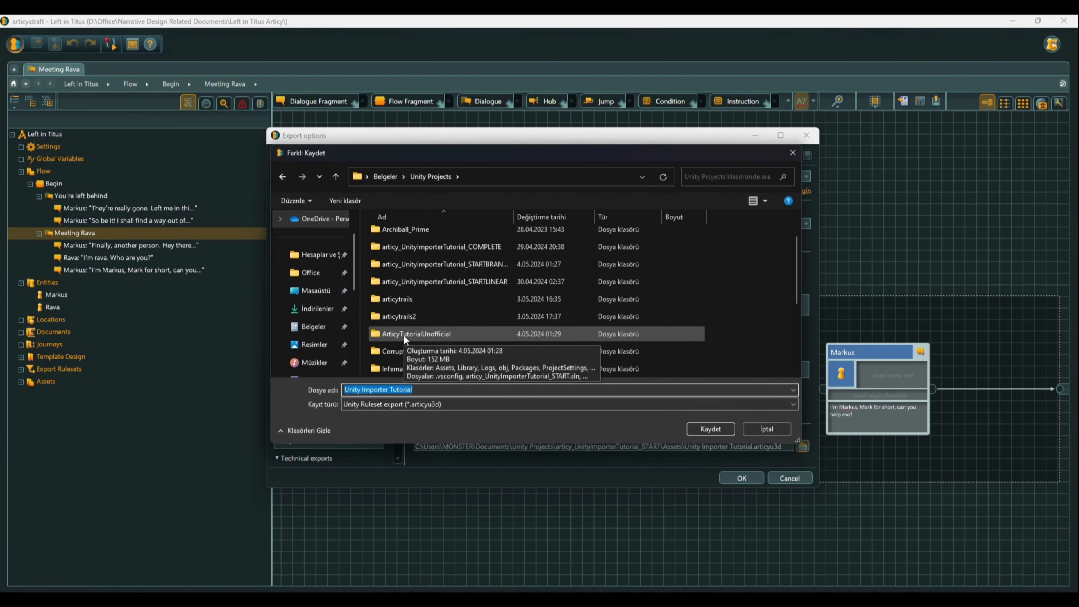
pyautogui.doubleClick(404, 335)
pyautogui.doubleClick(402, 235)
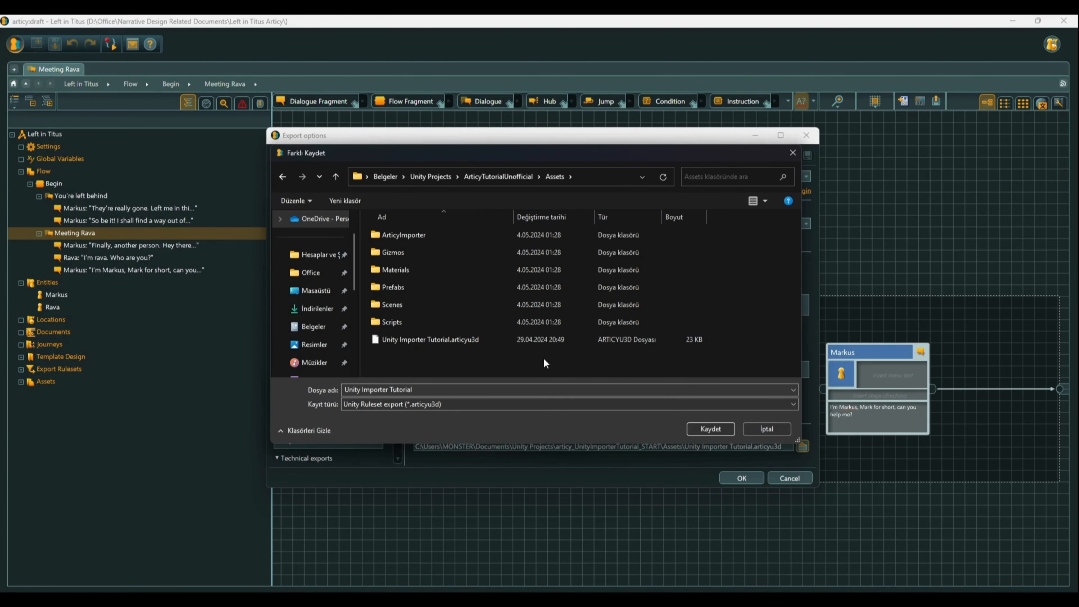
pyautogui.click(781, 430)
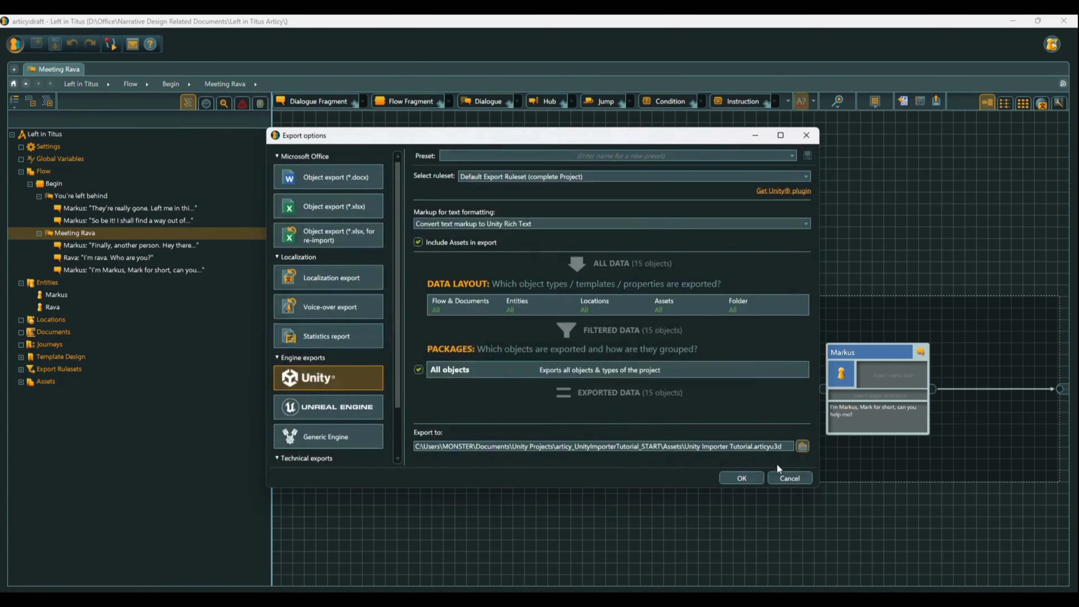
pyautogui.click(783, 475)
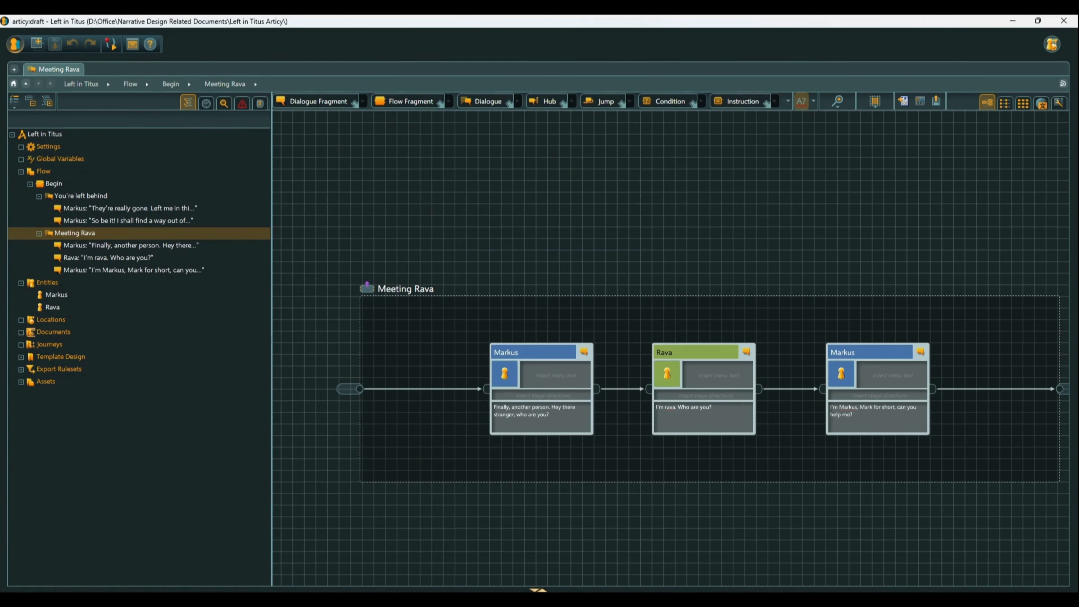
# Return to the ArticyTutorialUnofficial project in Unity and locate its articy:draft export file with the importer's find command
pyautogui.click(638, 592)
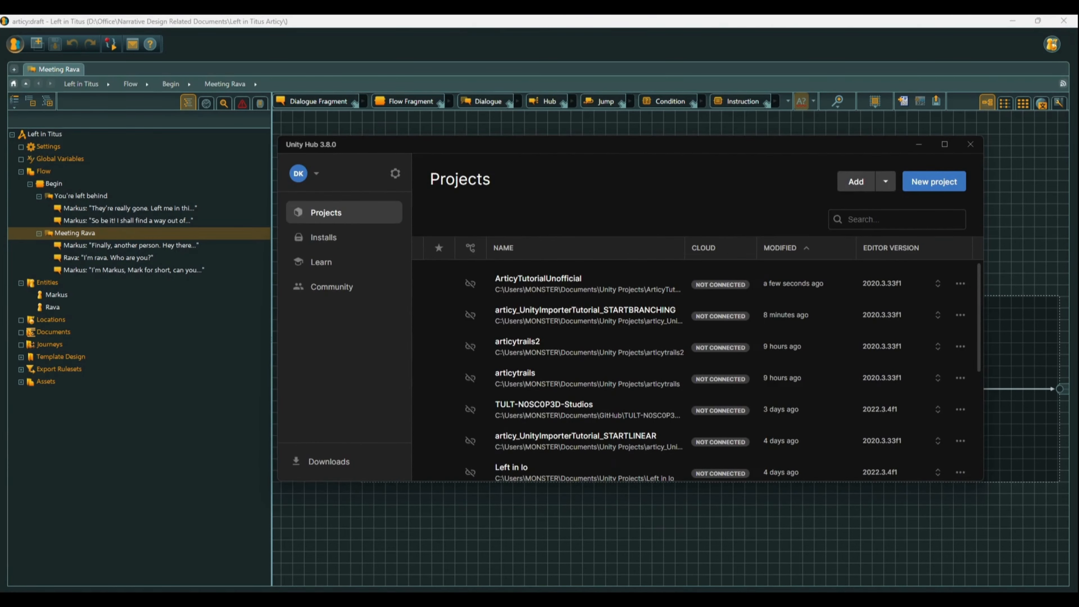
pyautogui.click(539, 592)
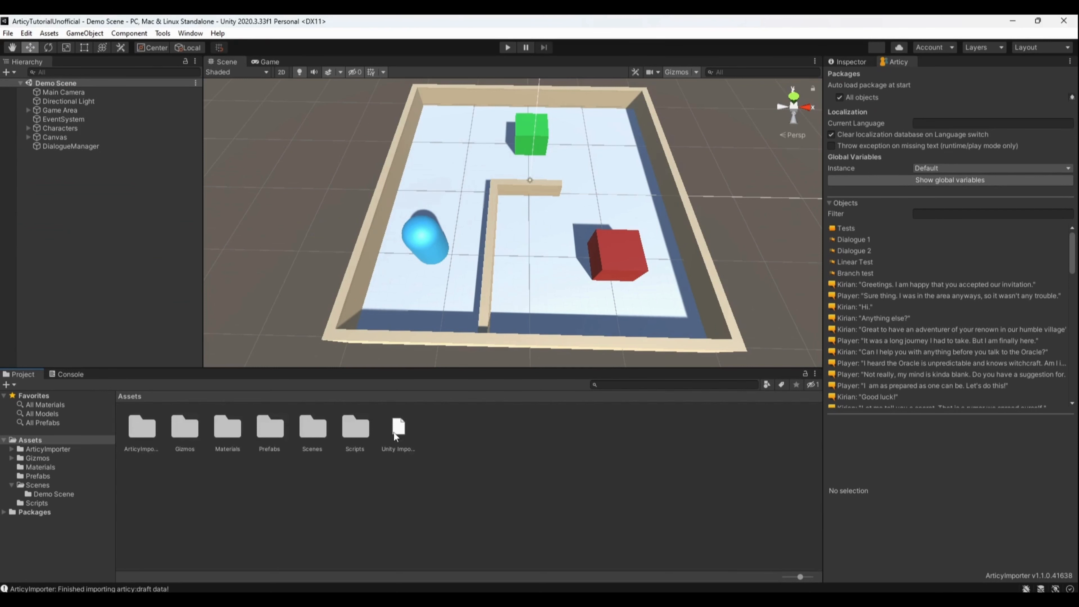
pyautogui.click(400, 430)
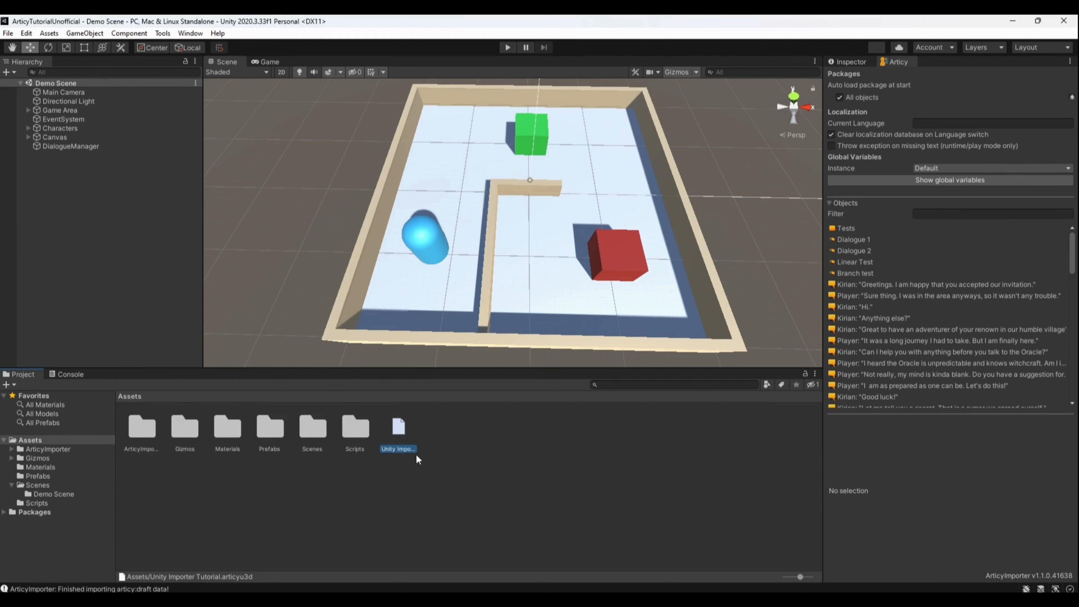
pyautogui.click(166, 33)
pyautogui.moveTo(174, 50)
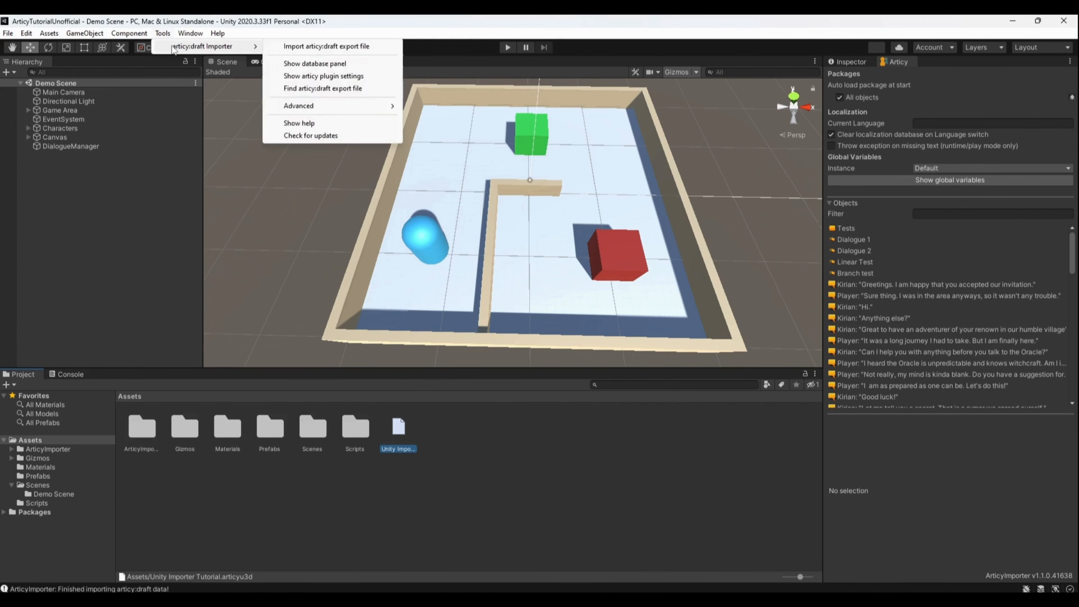
pyautogui.click(343, 88)
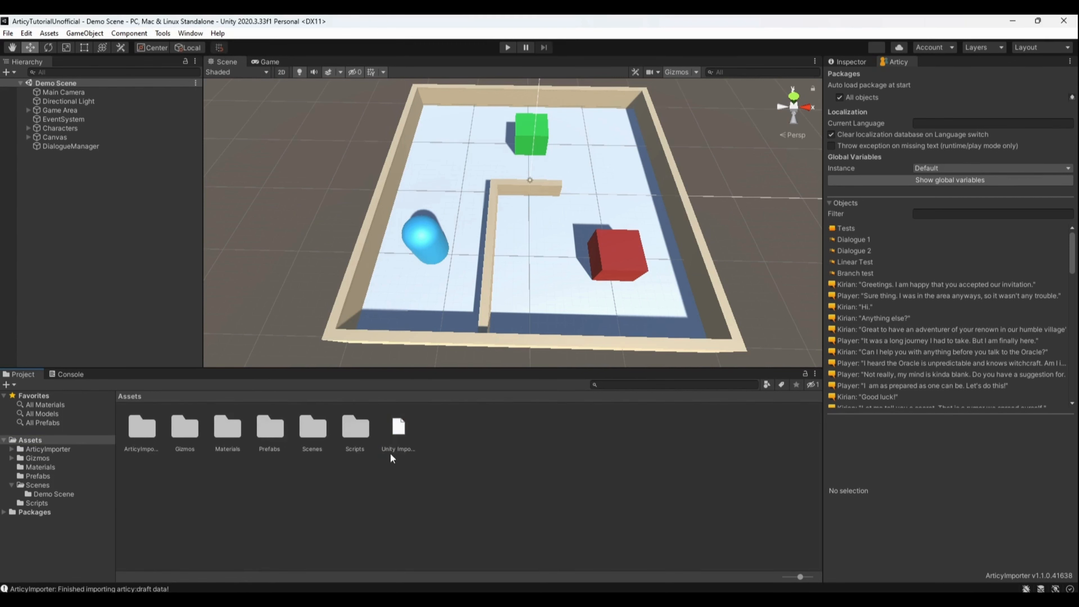
# Delete the Unity Importer Tutorial.articyu3d export file from the Assets folder
pyautogui.click(404, 436)
pyautogui.press('Delete')
pyautogui.press('Return')
# Go through the ArticyImporter Content folder, looking into its Resources subfolder and opening its Generated subfolder
pyautogui.click(146, 425)
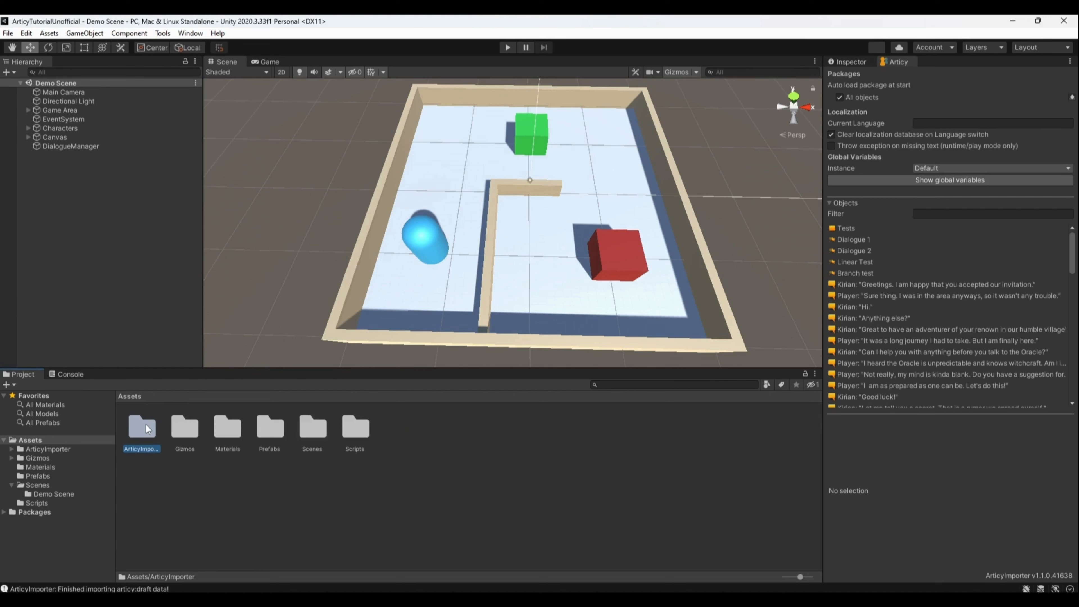
pyautogui.doubleClick(145, 425)
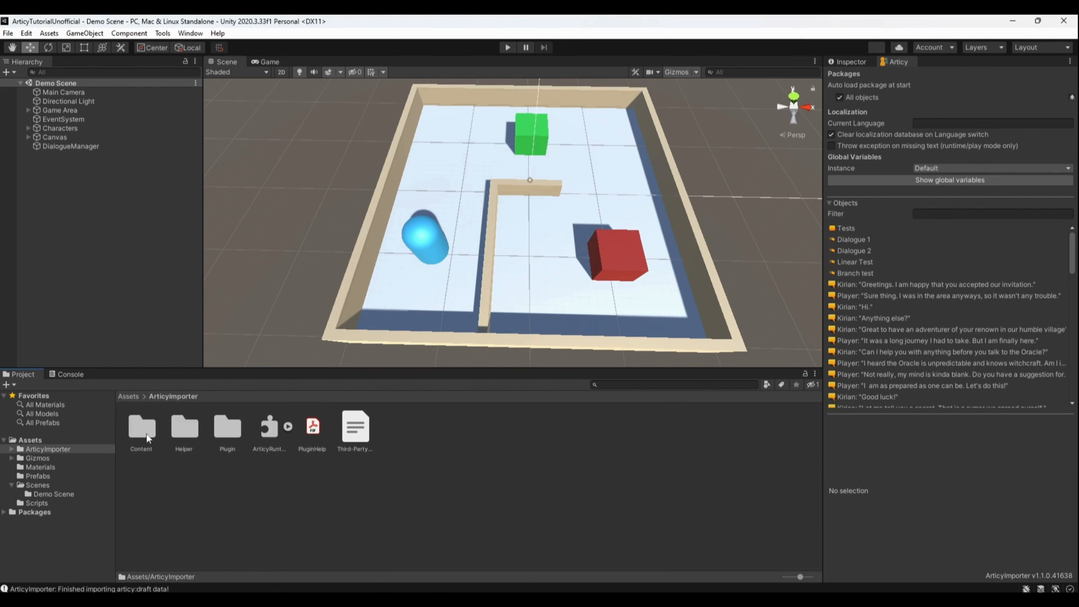
pyautogui.doubleClick(143, 429)
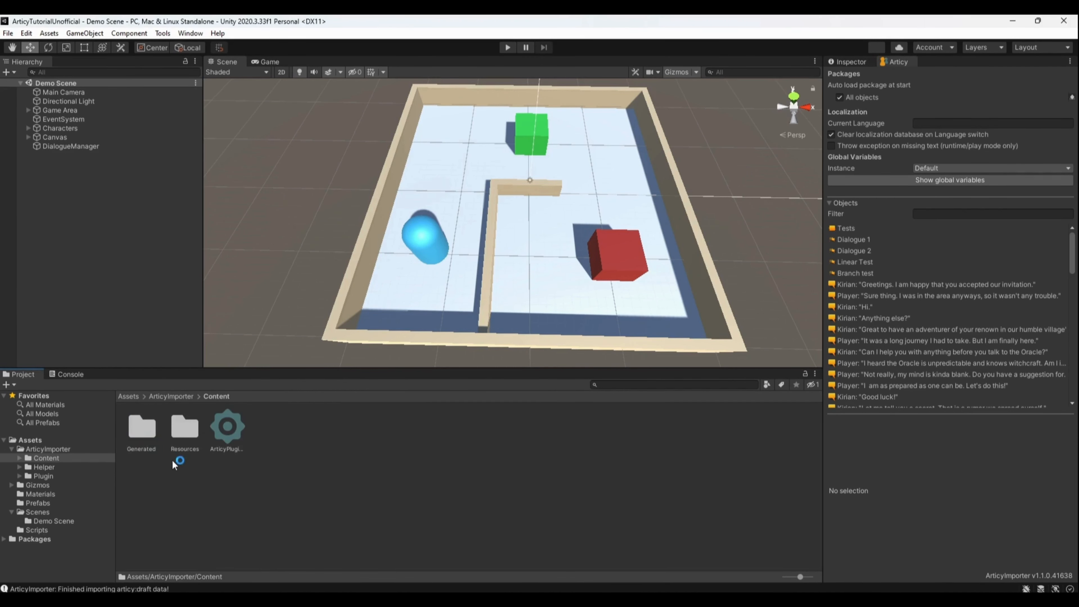
pyautogui.click(179, 433)
pyautogui.doubleClick(167, 436)
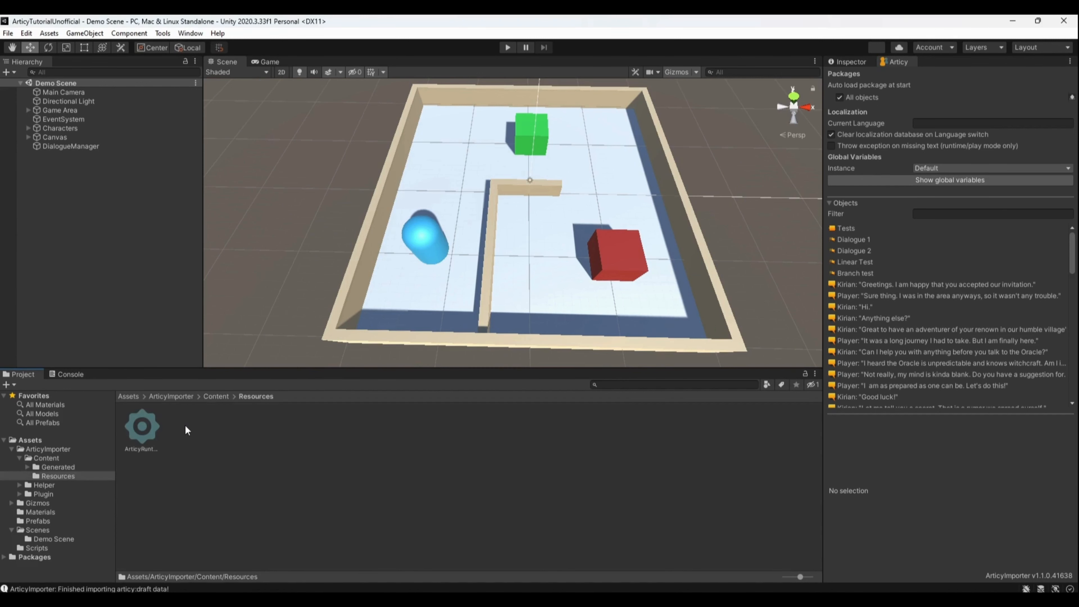
pyautogui.click(212, 399)
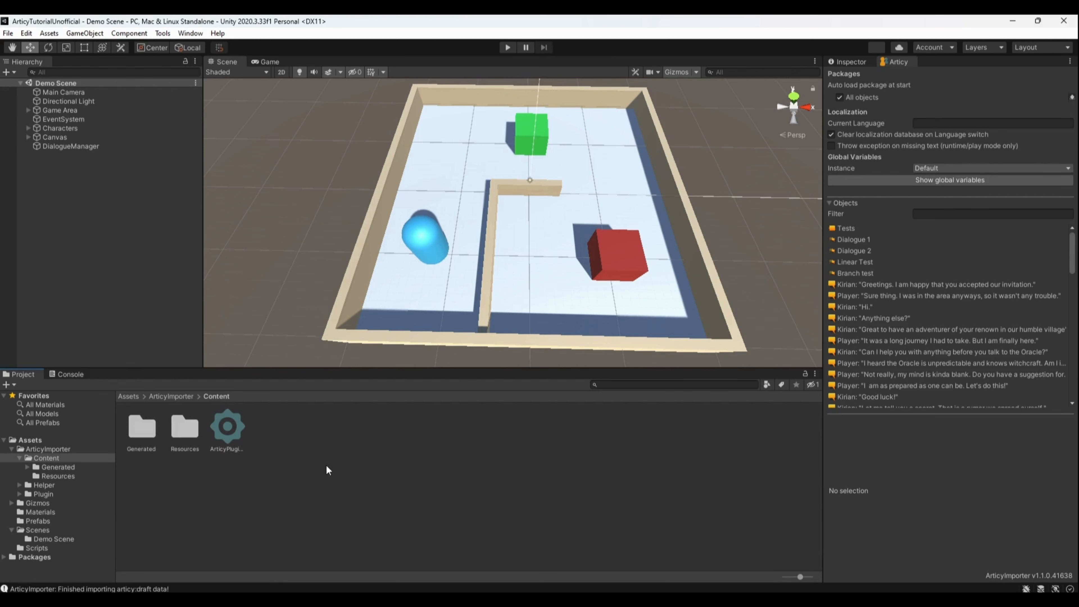
pyautogui.doubleClick(145, 431)
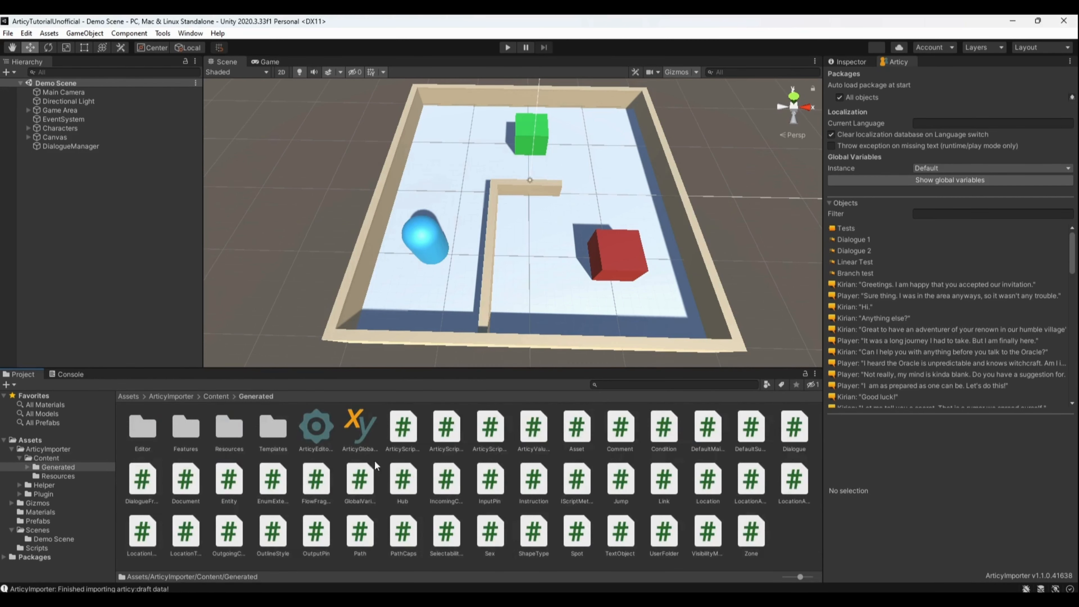
# Inspect the first two ArticyScriptFragments scripts in the Generated folder
pyautogui.click(414, 438)
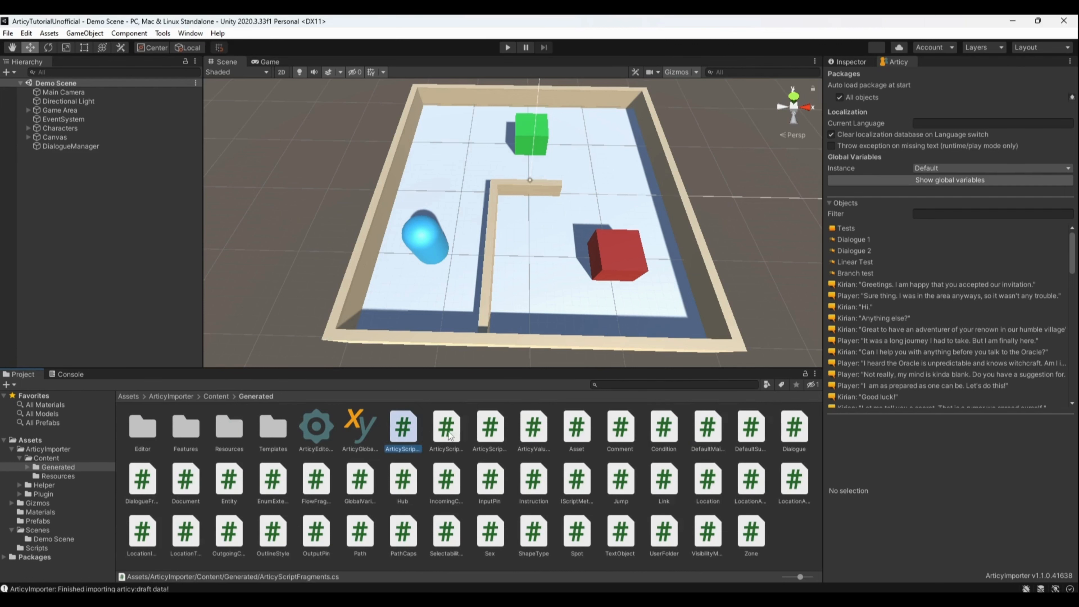
pyautogui.click(861, 60)
pyautogui.click(446, 427)
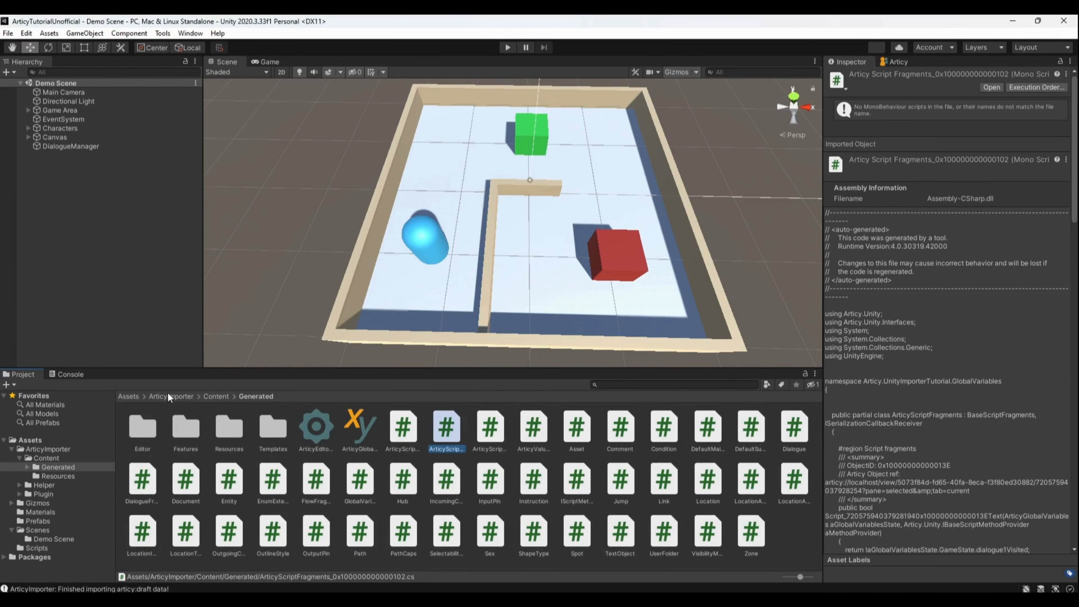
# Delete the Generated folder from ArticyImporter's Content folder, look inside the regenerated one, and return to Assets
pyautogui.click(217, 395)
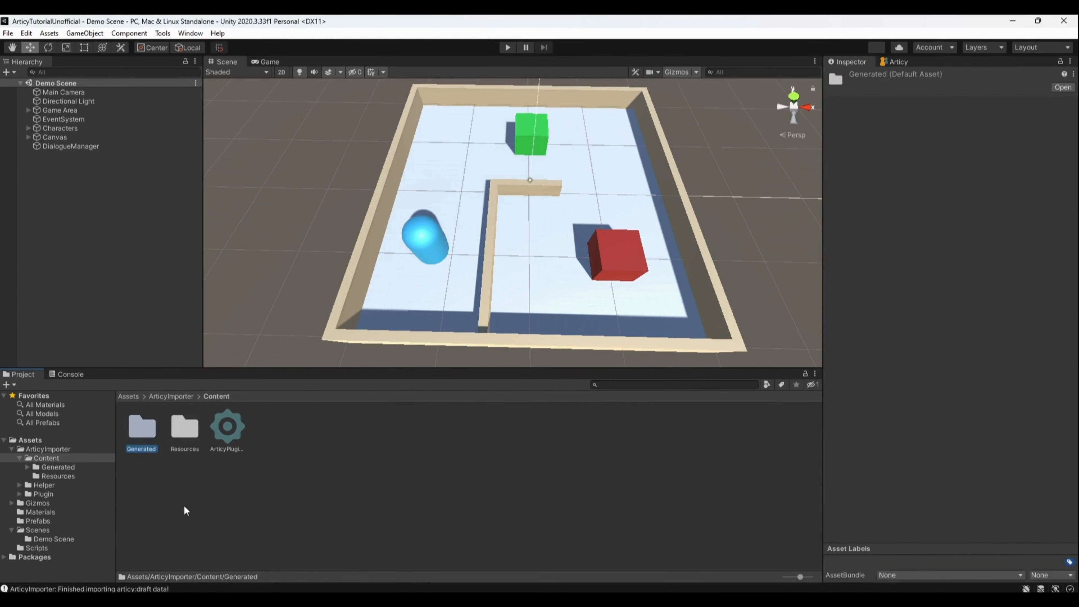
pyautogui.press('Delete')
pyautogui.click(570, 332)
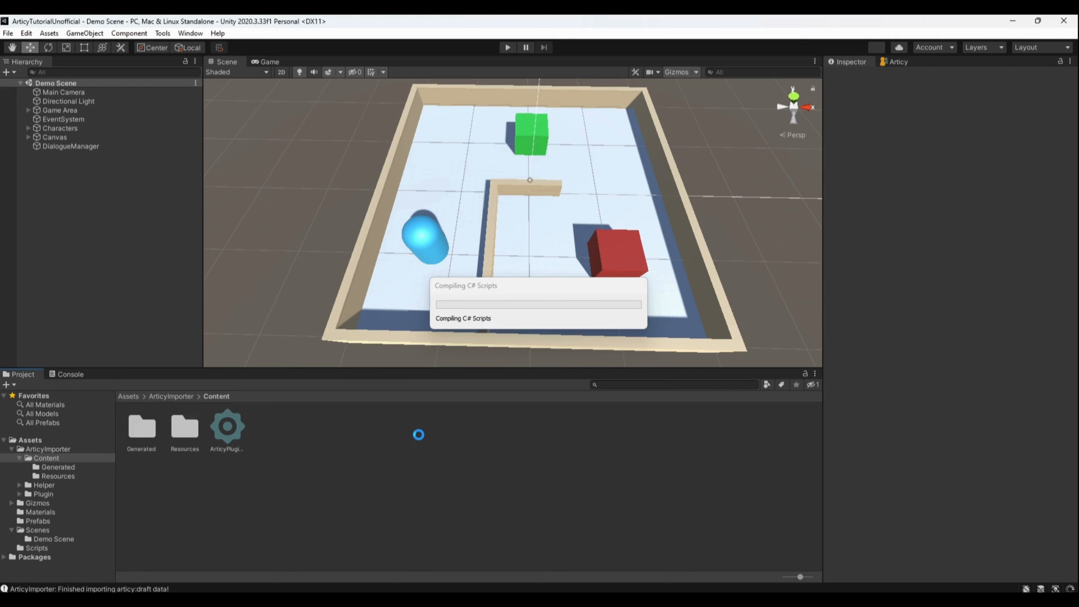
pyautogui.doubleClick(149, 434)
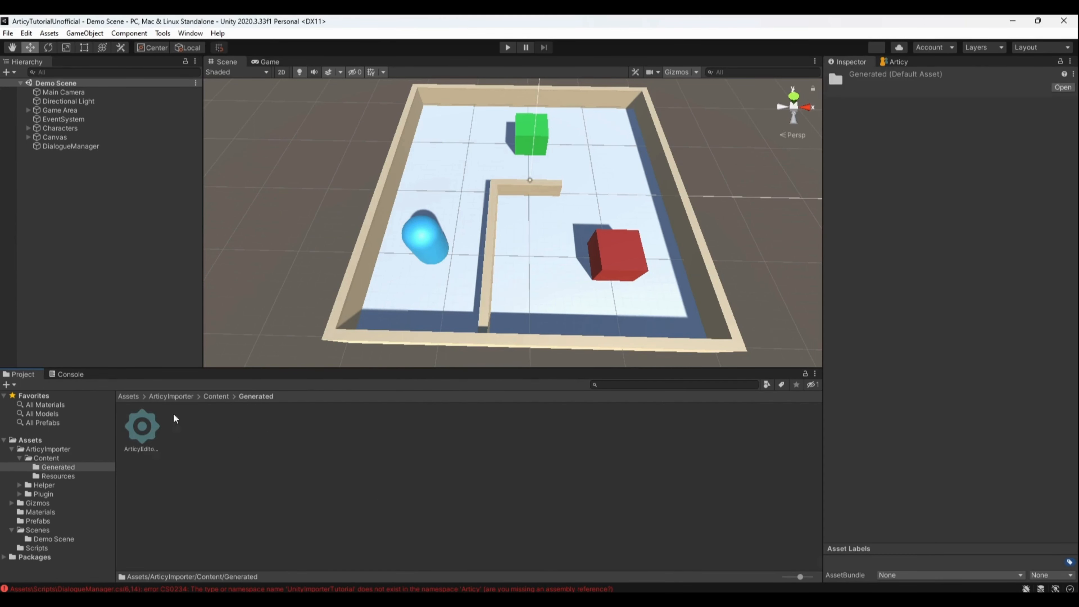
pyautogui.click(216, 396)
pyautogui.click(469, 487)
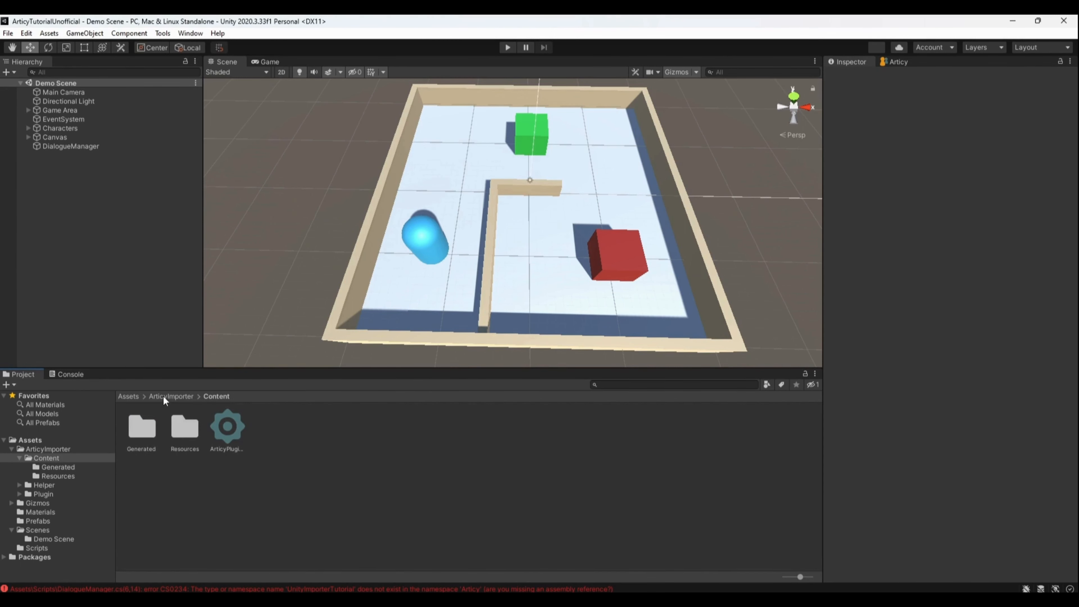
pyautogui.click(129, 397)
# Switch to articy:draft and export Left in Titus for Unity as Unity Importer Tutorial.articyu3d into the Assets folder of ArticyTutorialUnofficial
pyautogui.hotkey('alt', 'Tab')
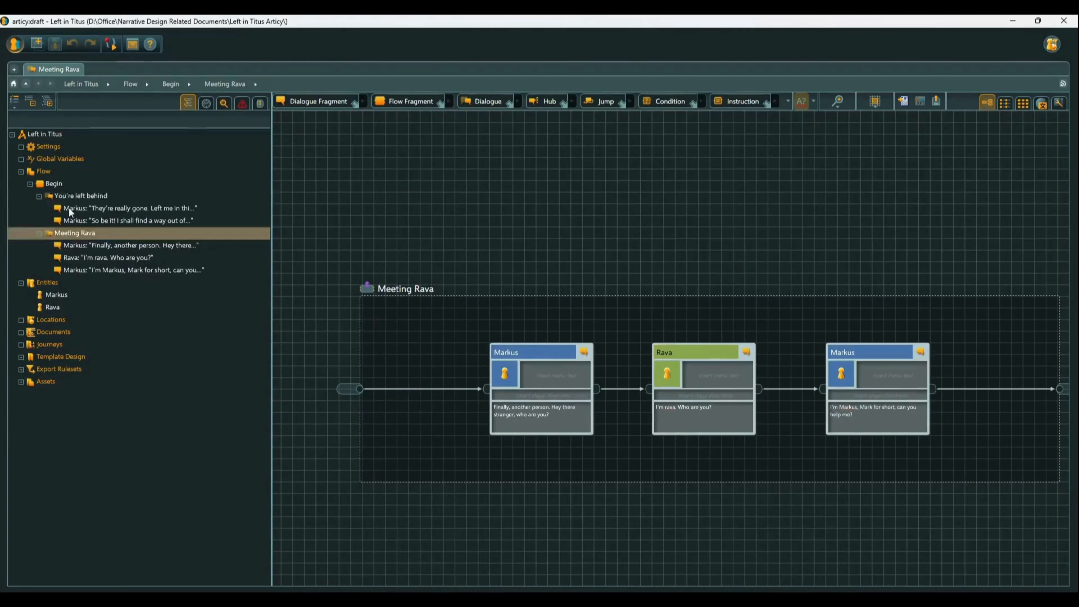
pyautogui.click(14, 44)
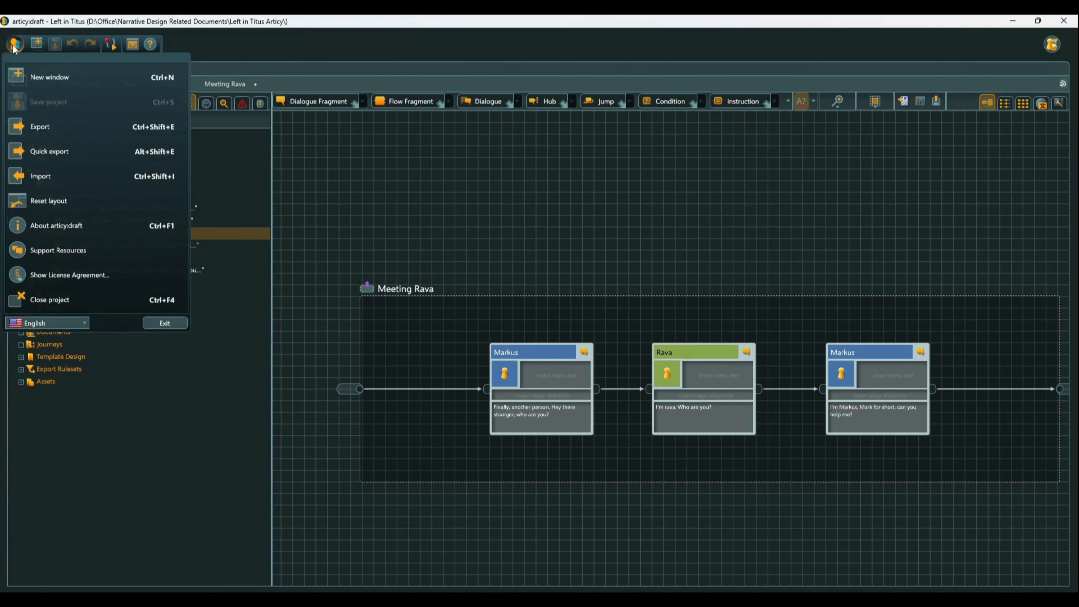
pyautogui.click(42, 126)
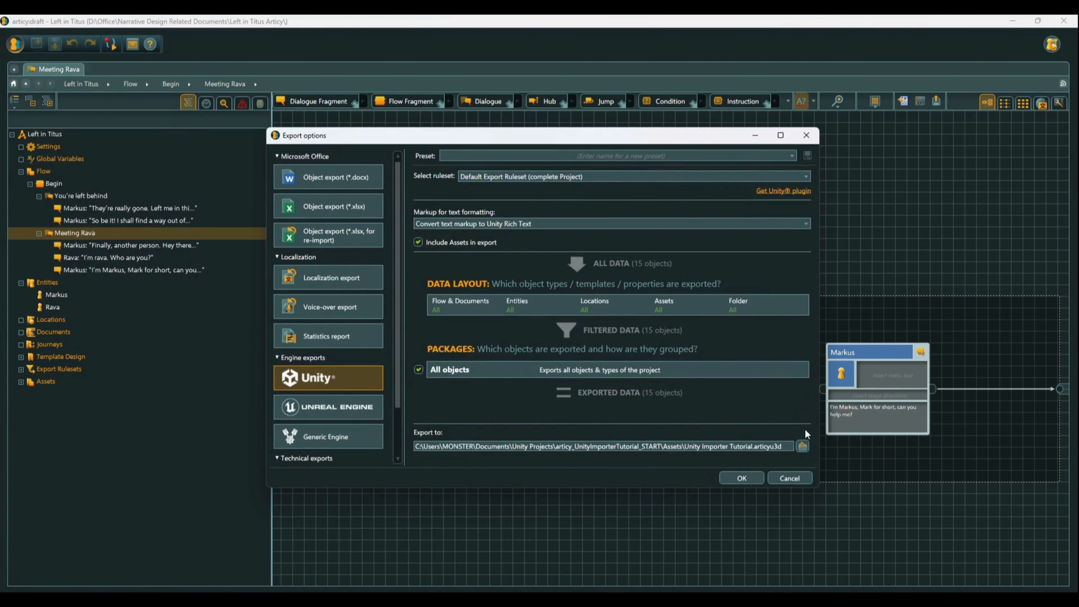
pyautogui.click(803, 445)
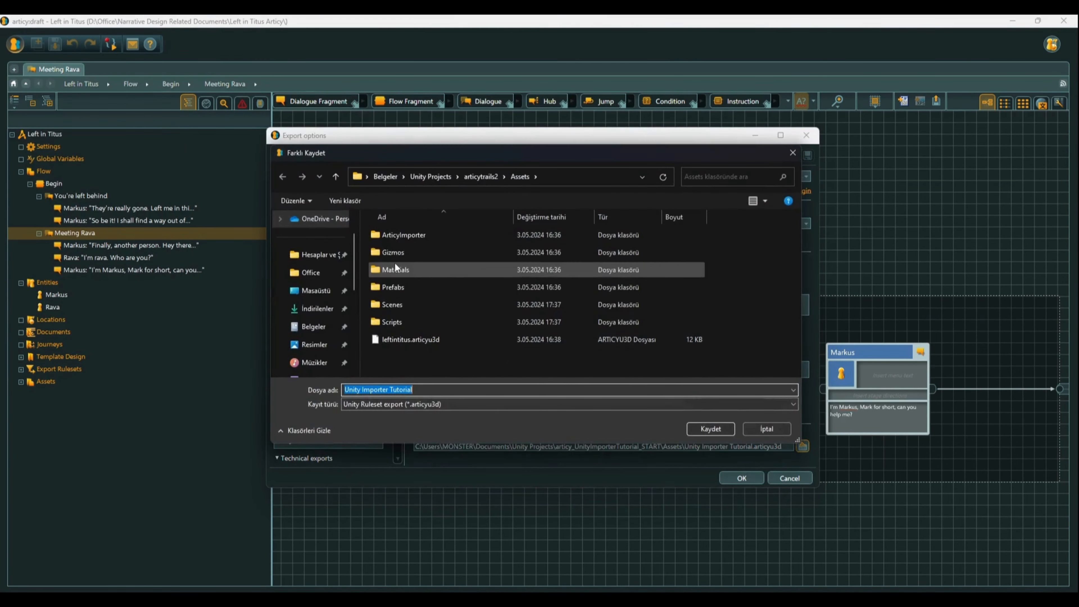
pyautogui.click(449, 176)
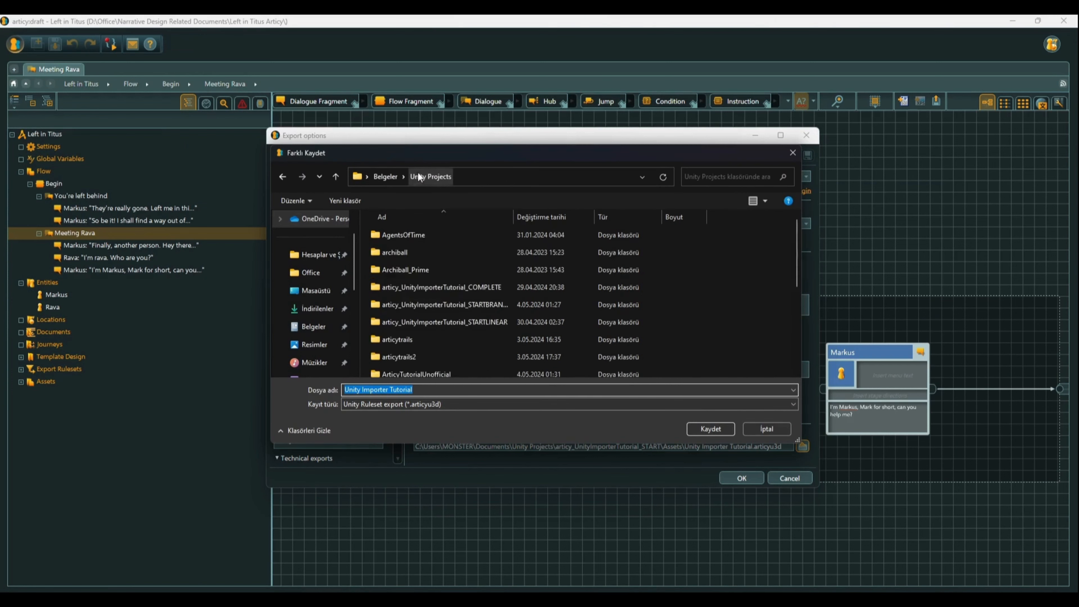
pyautogui.doubleClick(411, 333)
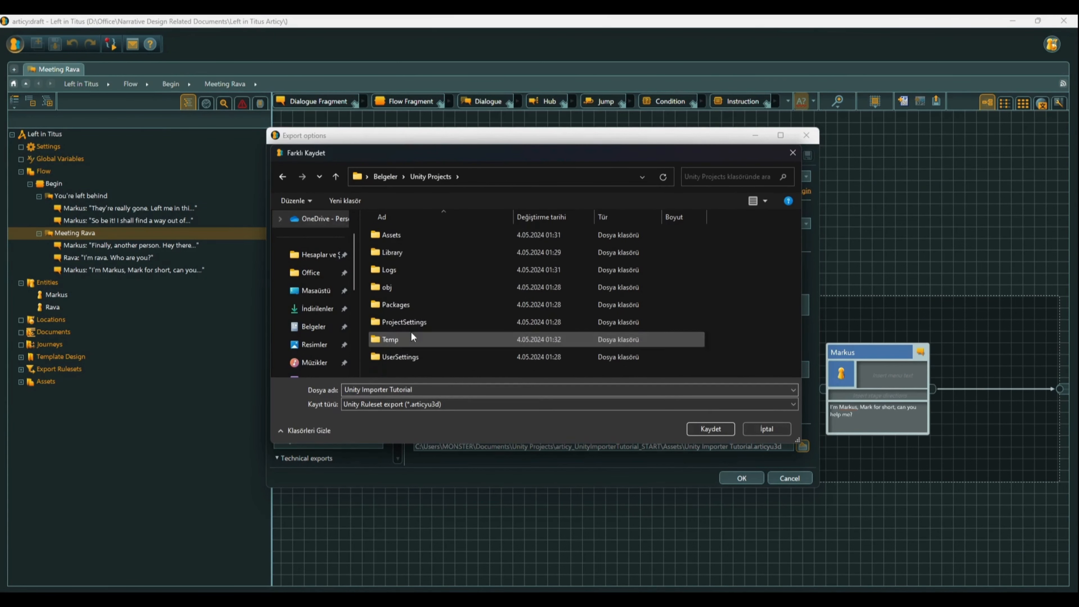
pyautogui.doubleClick(395, 234)
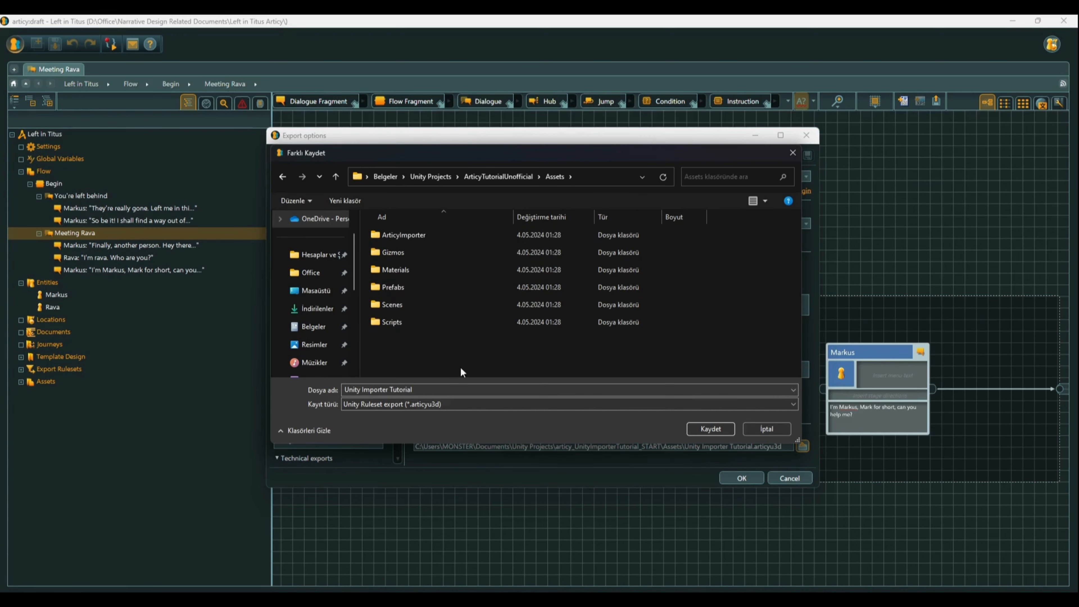
pyautogui.click(697, 426)
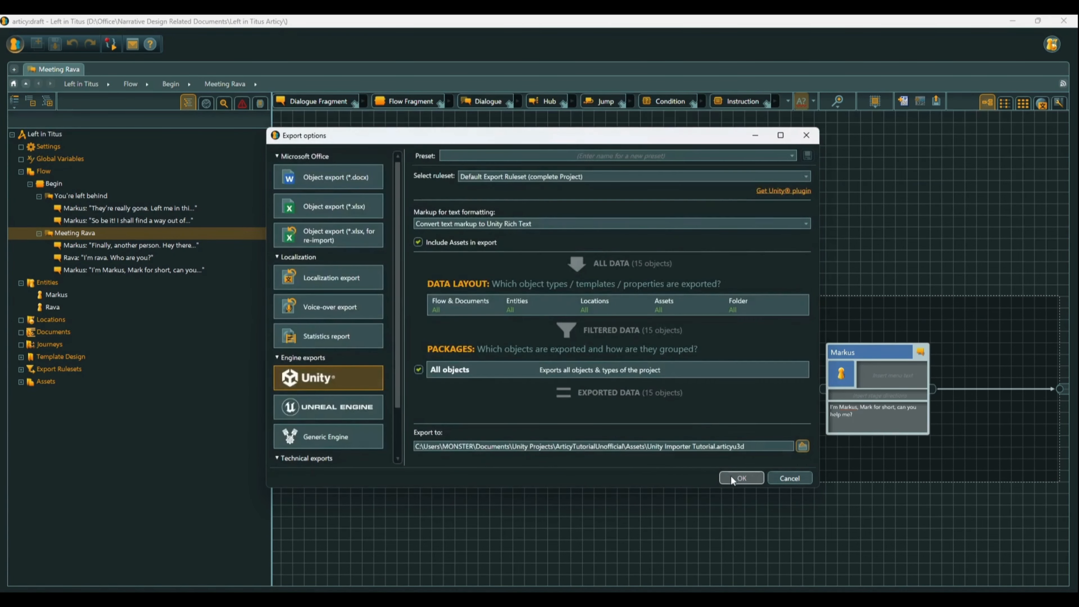
pyautogui.click(731, 476)
# Return to Unity, dismiss the compilation error, and open DialogueManager.cs from the Scripts folder for editing
pyautogui.hotkey('alt', 'Tab')
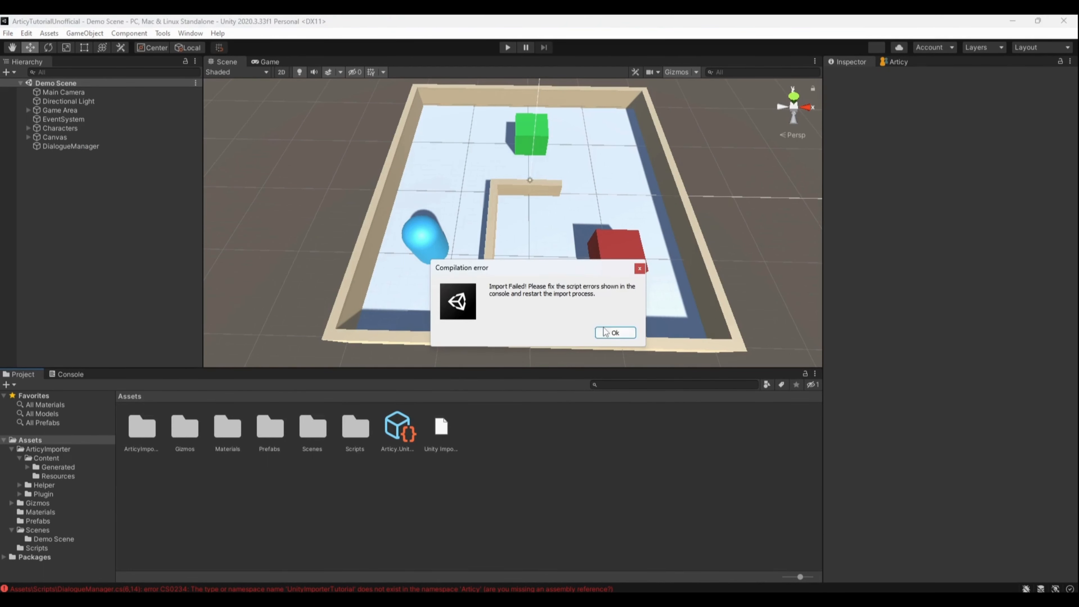
pyautogui.click(615, 332)
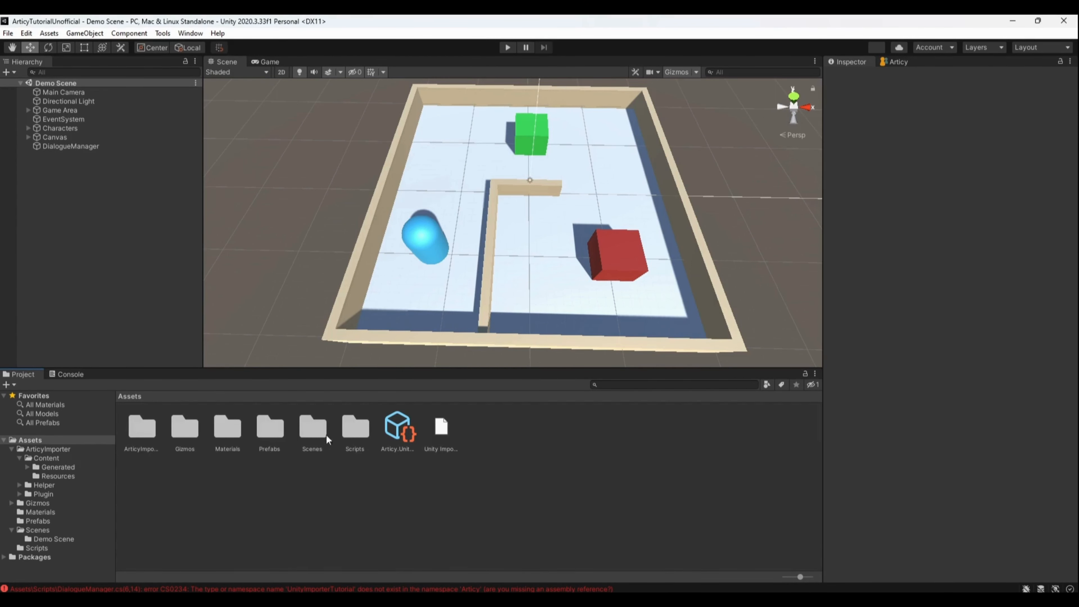
pyautogui.doubleClick(364, 439)
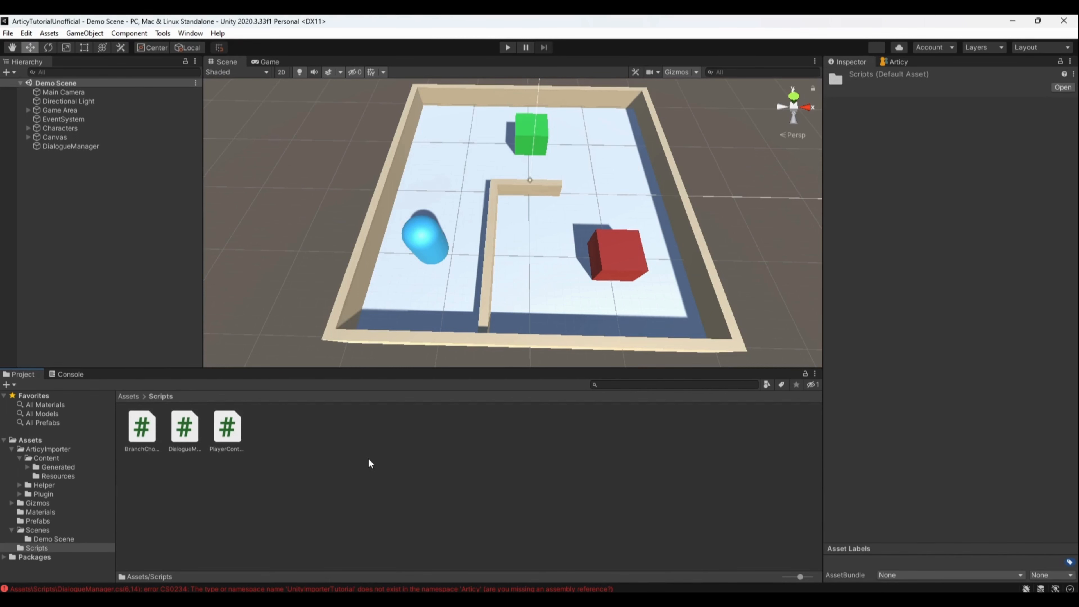
pyautogui.click(179, 435)
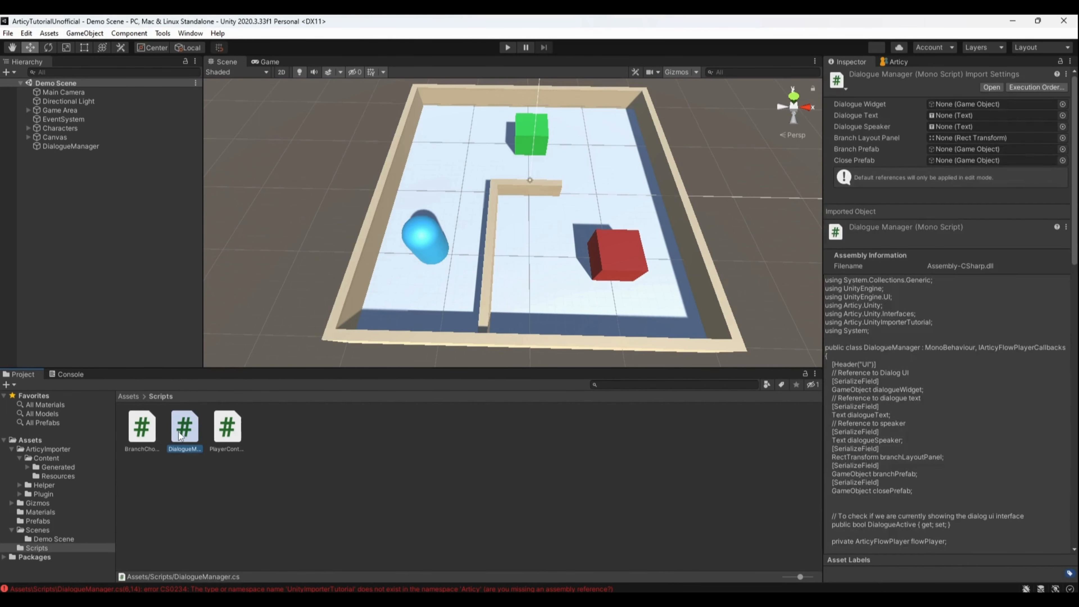
pyautogui.scroll(-3, 944, 356)
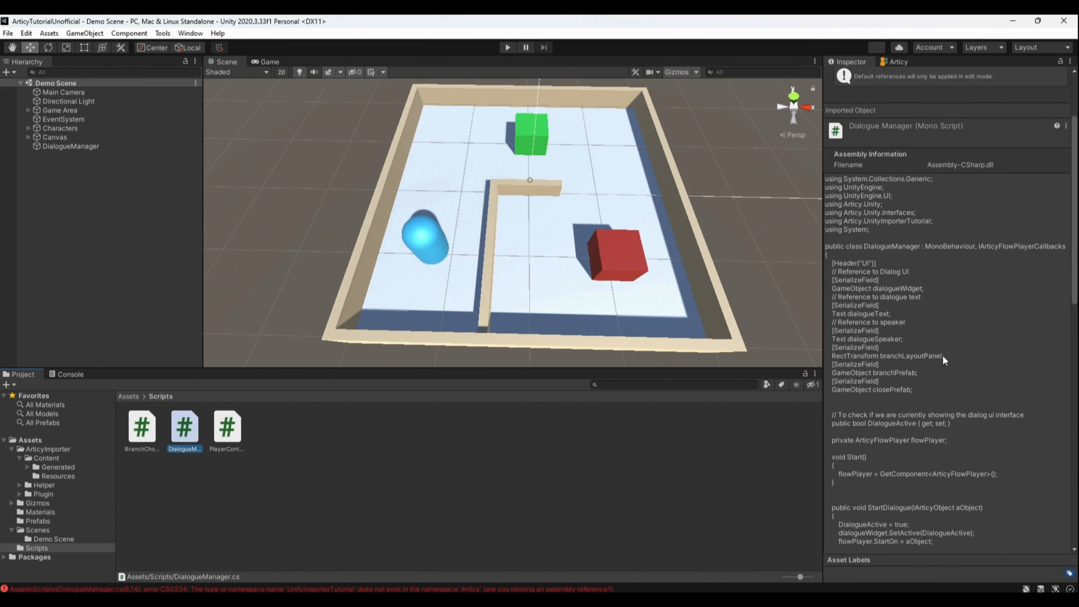
pyautogui.scroll(3, 943, 355)
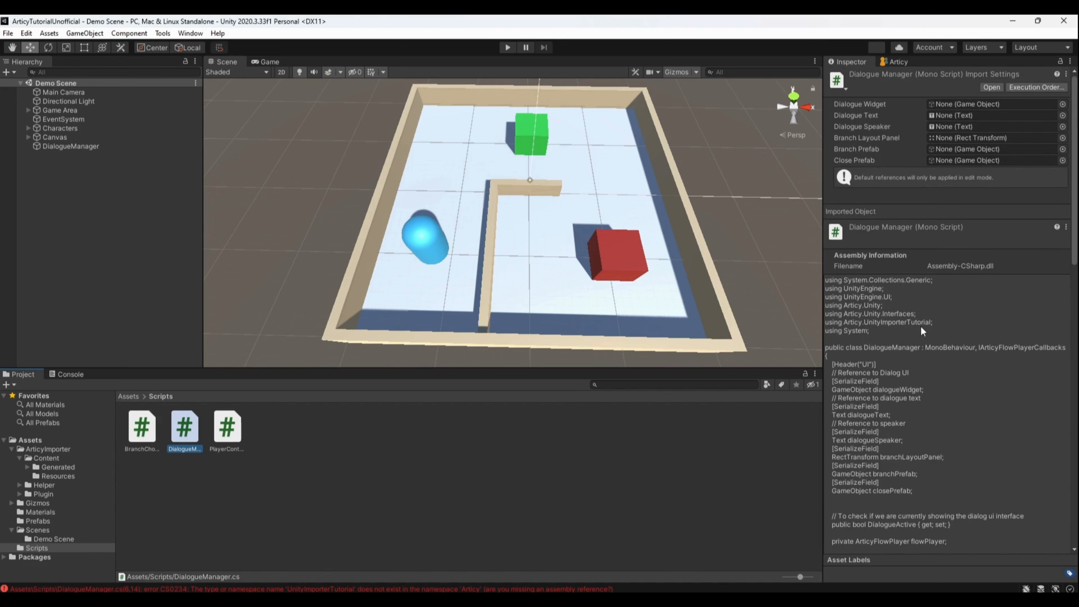
pyautogui.doubleClick(189, 427)
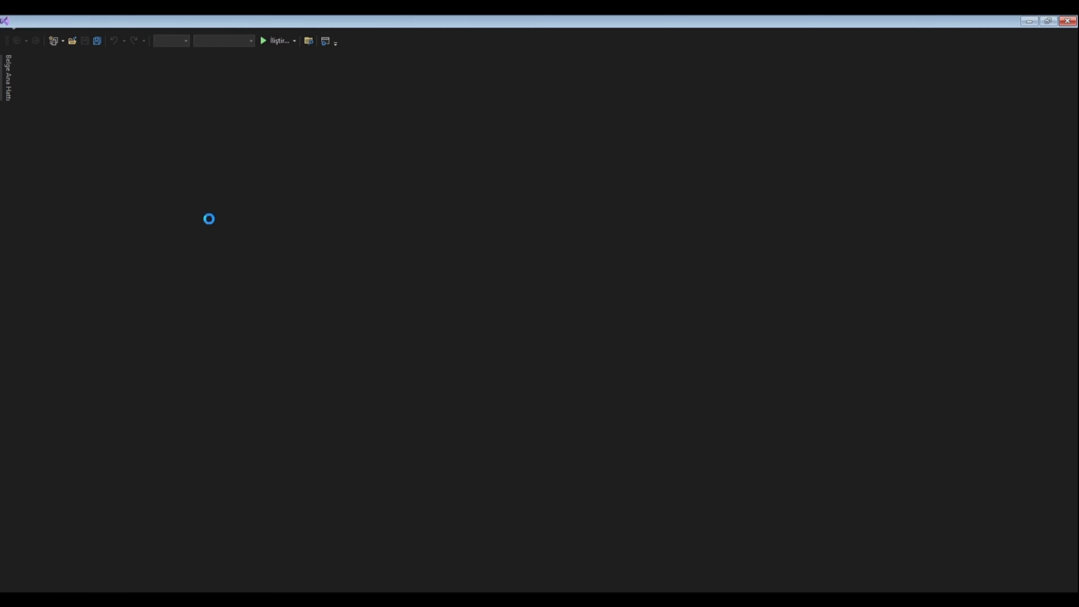
# Replace the UnityImporterTutorial namespace in line 6 of DialogueManager.cs so it reads using Articy.Left_In_Titus; and save the script
pyautogui.moveTo(194, 162); pyautogui.dragTo(334, 166)
pyautogui.press('Delete')
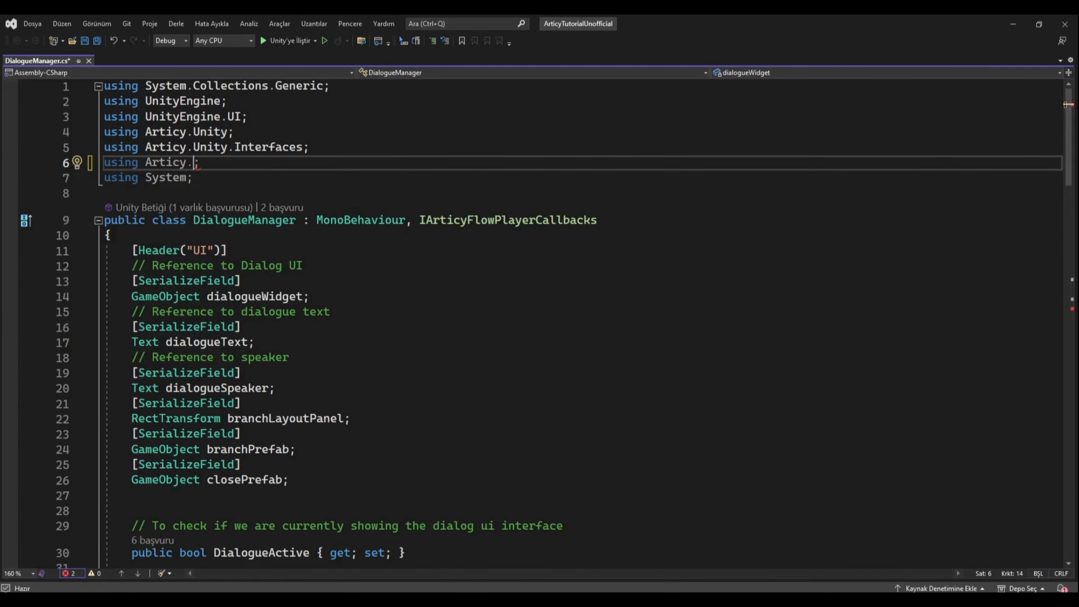
pyautogui.click(807, 597)
pyautogui.hotkey('alt', 'Tab')
pyautogui.write('Left_In_Titus')
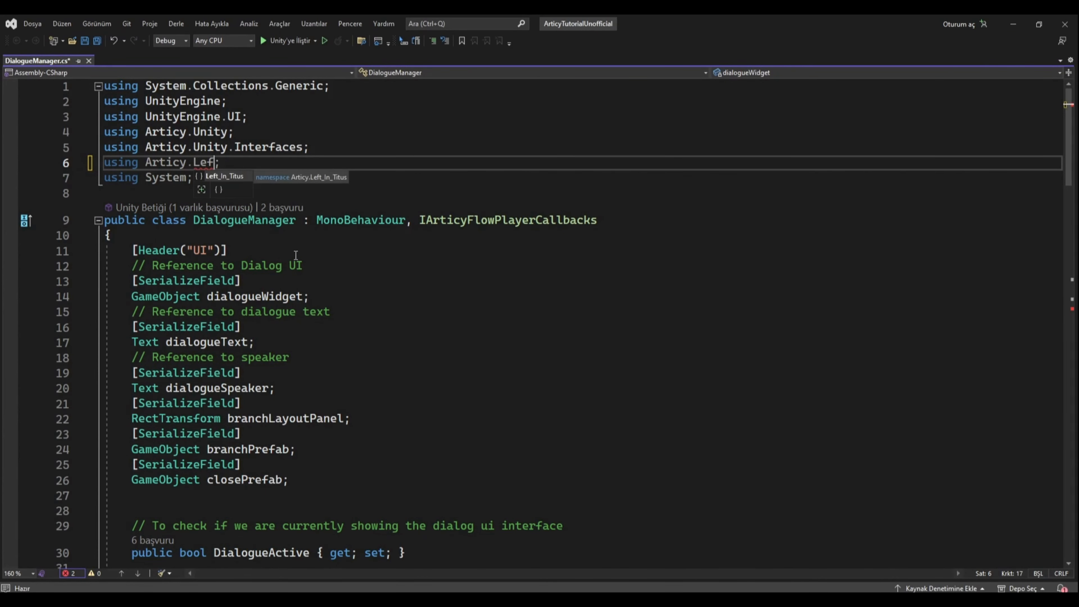
pyautogui.hotkey('ctrl', 's')
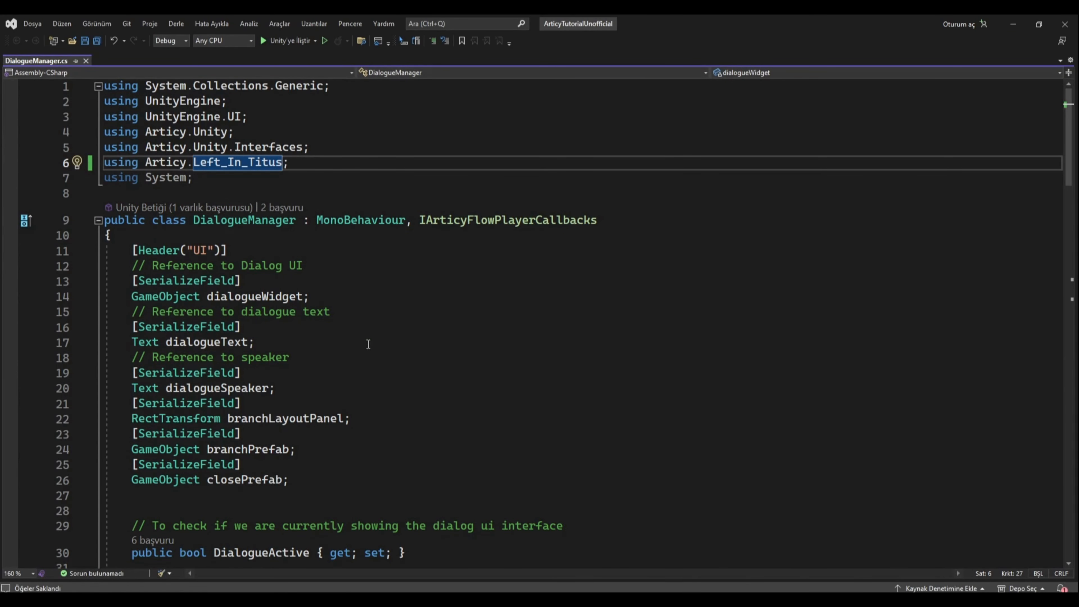
# Return to Unity and locate the Unity Importer Tutorial.articyu3d export file in the Assets folder
pyautogui.hotkey('alt', 'Tab')
pyautogui.hotkey('alt', 'Tab')
pyautogui.hotkey('alt', 'Tab')
pyautogui.press('Tab')
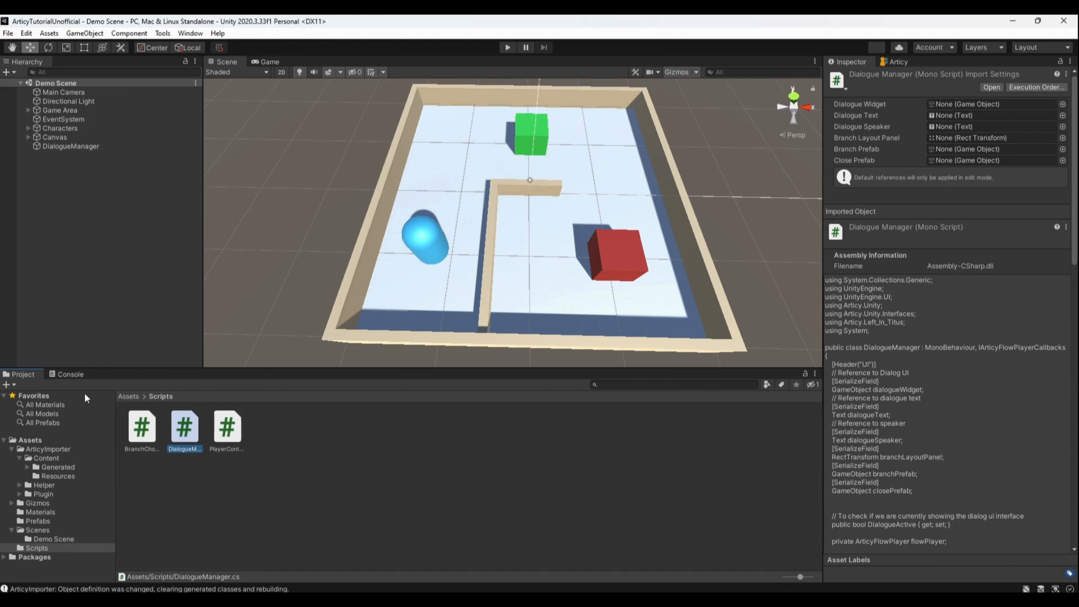
pyautogui.click(123, 396)
pyautogui.click(382, 469)
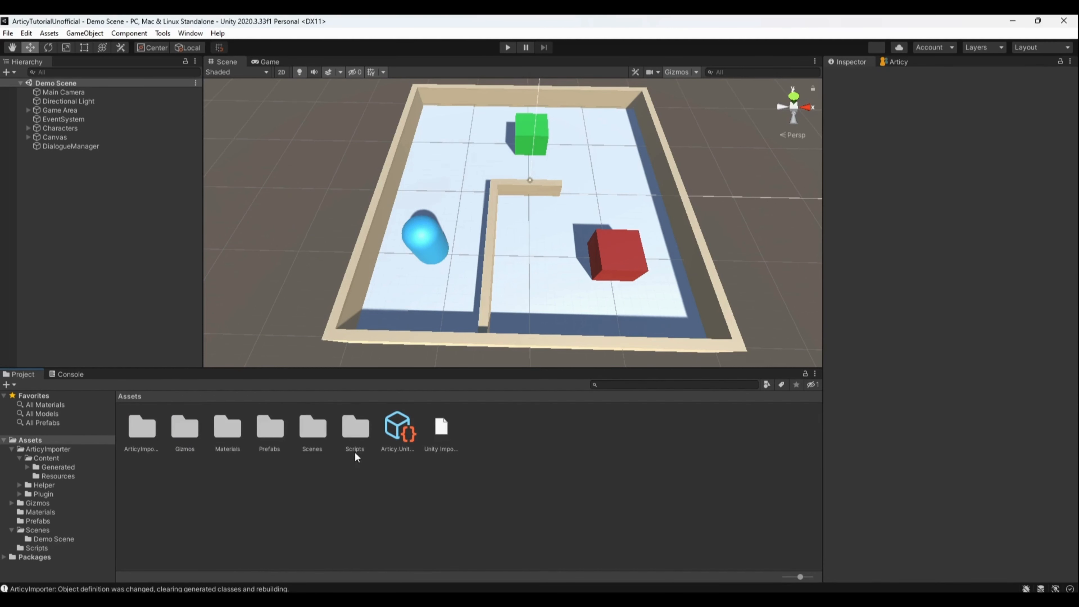
pyautogui.click(444, 429)
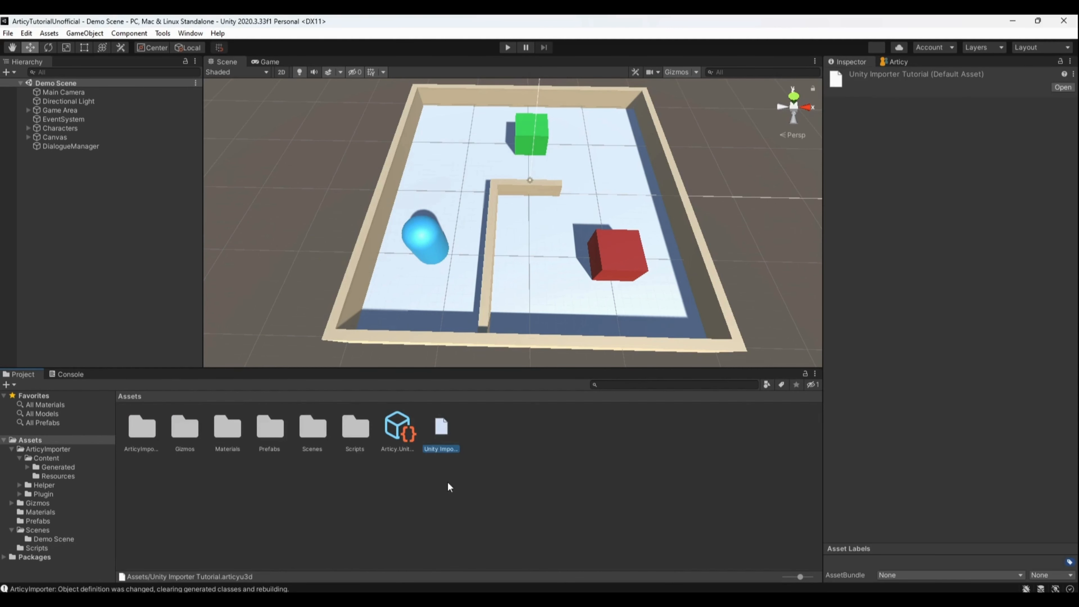
pyautogui.click(449, 524)
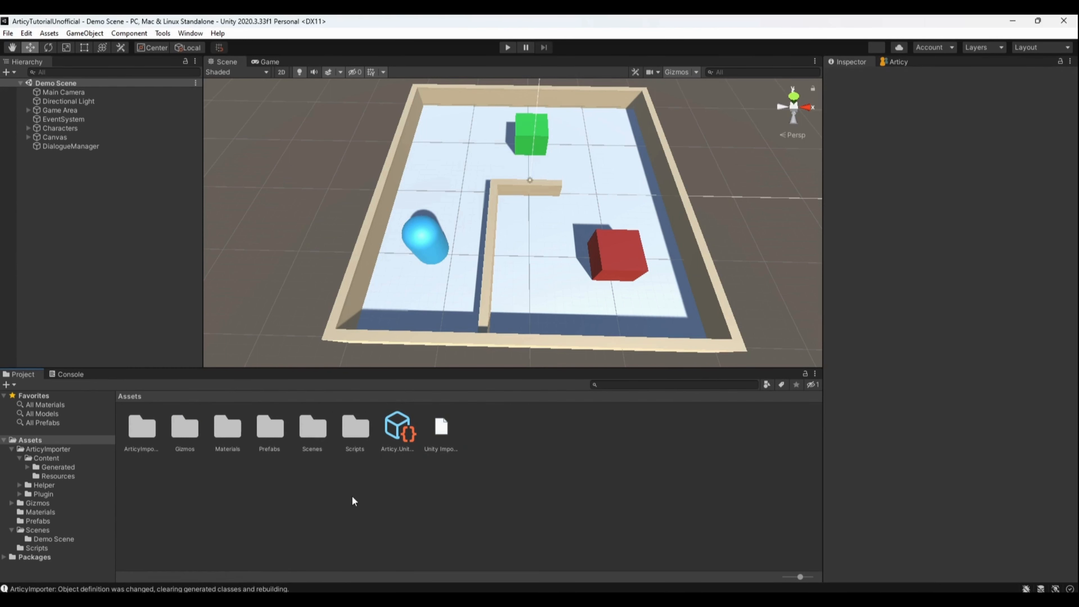
# Show the articy database panel and import the articy:draft export file
pyautogui.click(158, 34)
pyautogui.moveTo(205, 45)
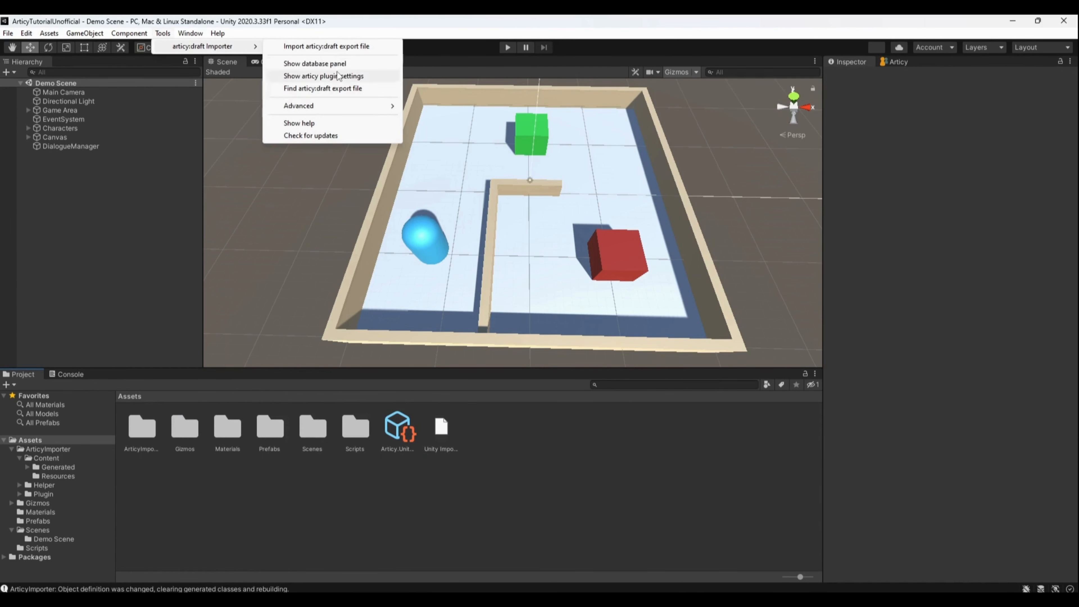
pyautogui.click(297, 64)
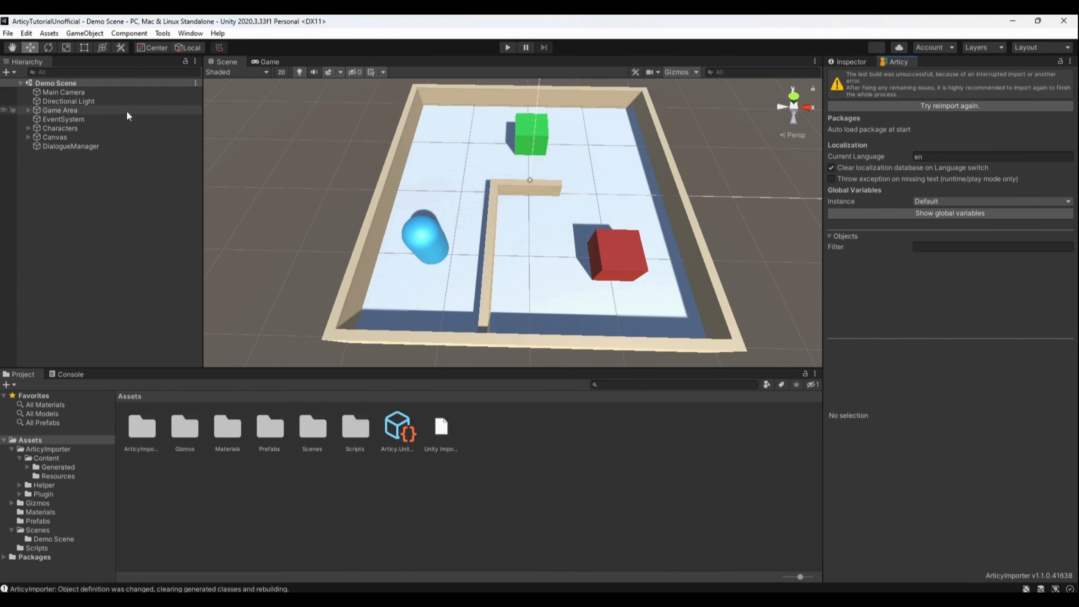
pyautogui.click(153, 32)
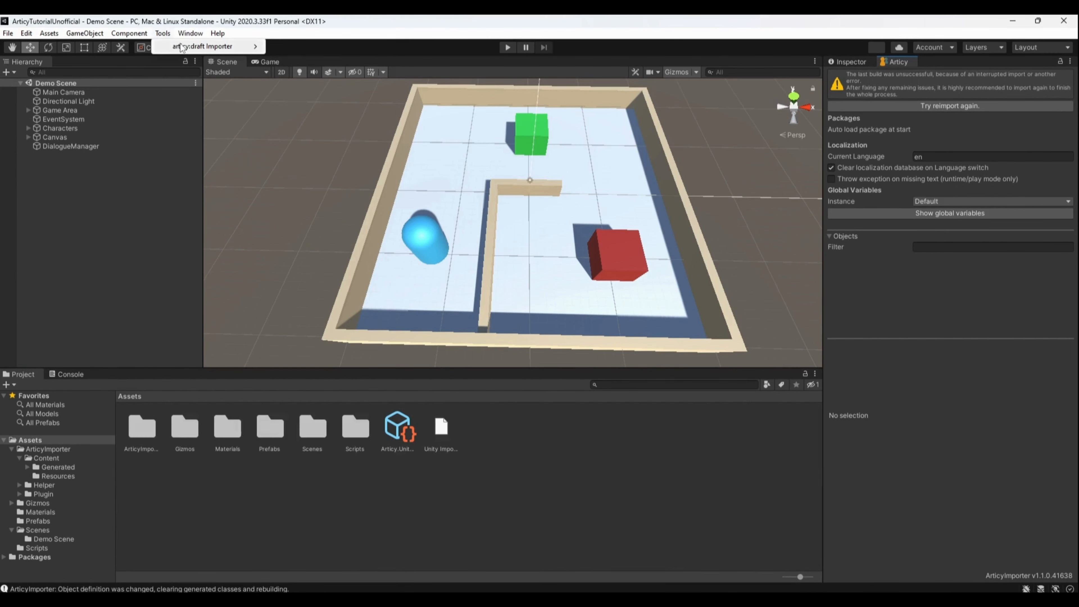
pyautogui.moveTo(182, 47)
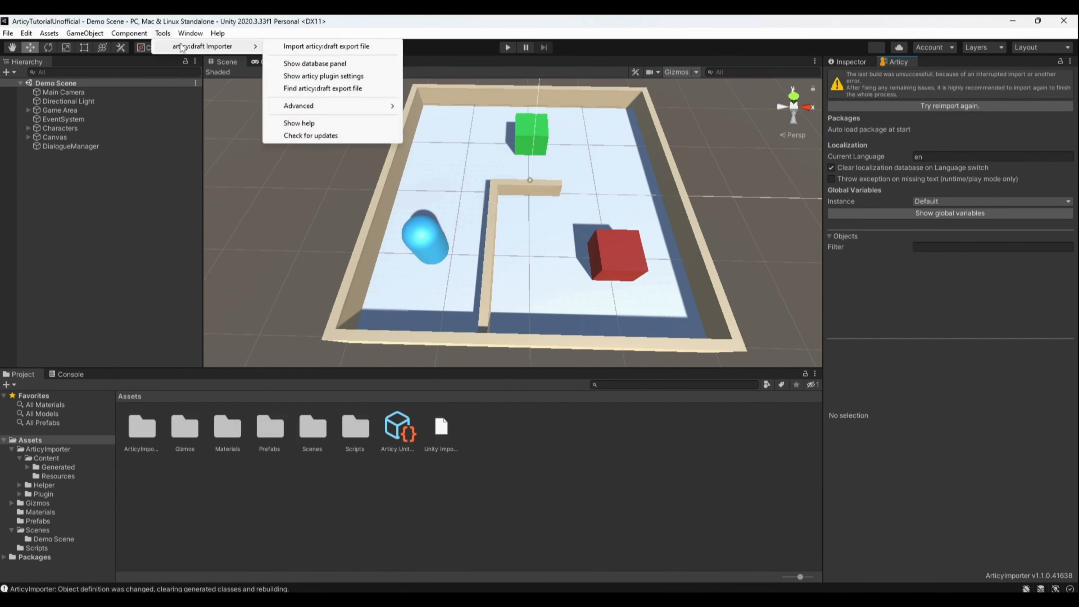
pyautogui.click(285, 47)
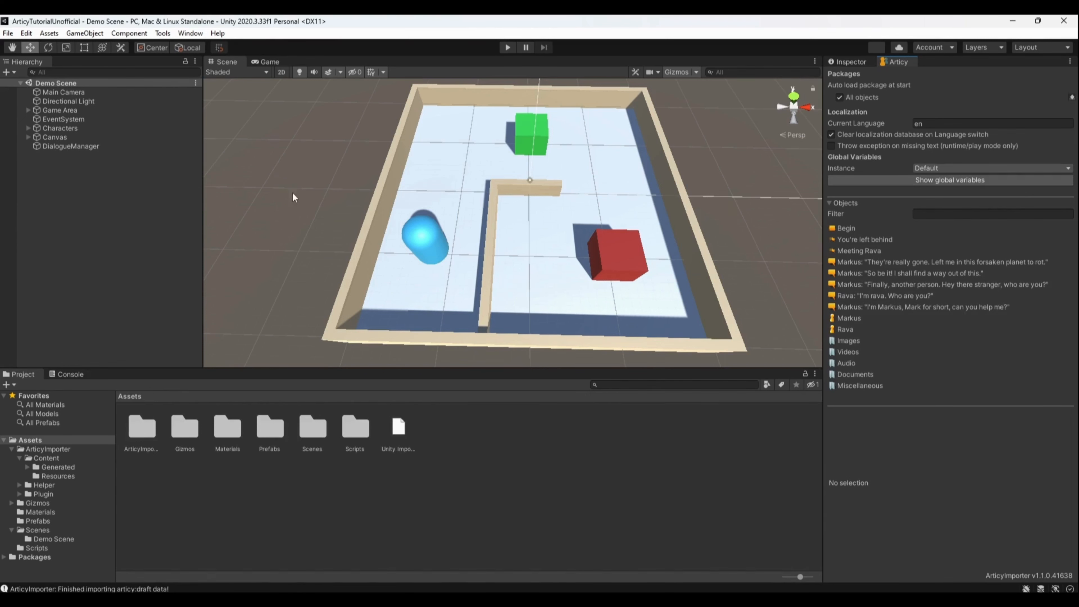
# Bring up the articy database panel to review the imported packages and objects
pyautogui.click(163, 34)
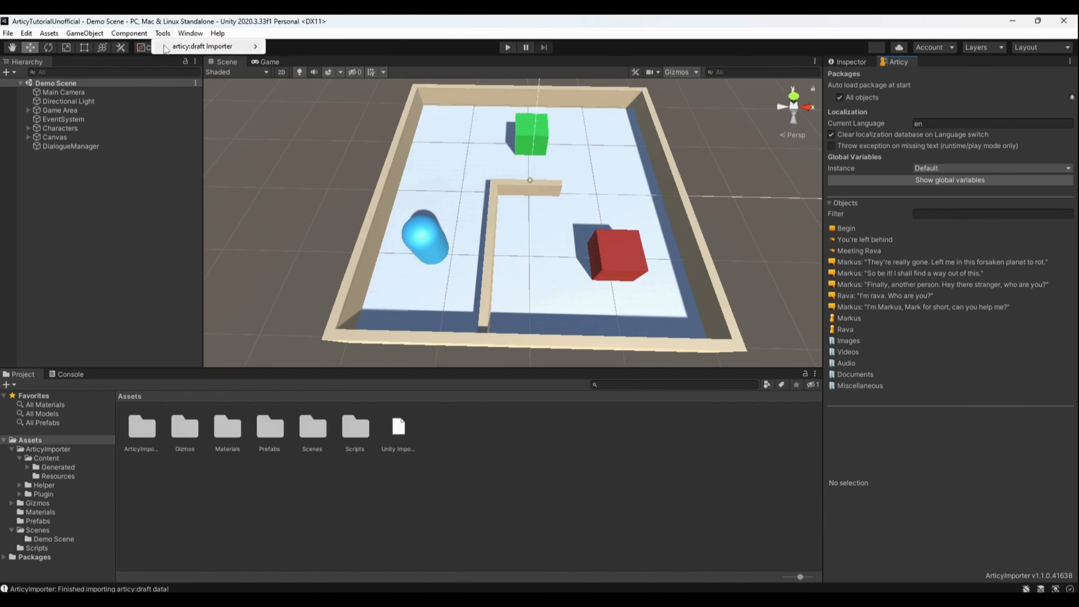
pyautogui.moveTo(167, 48)
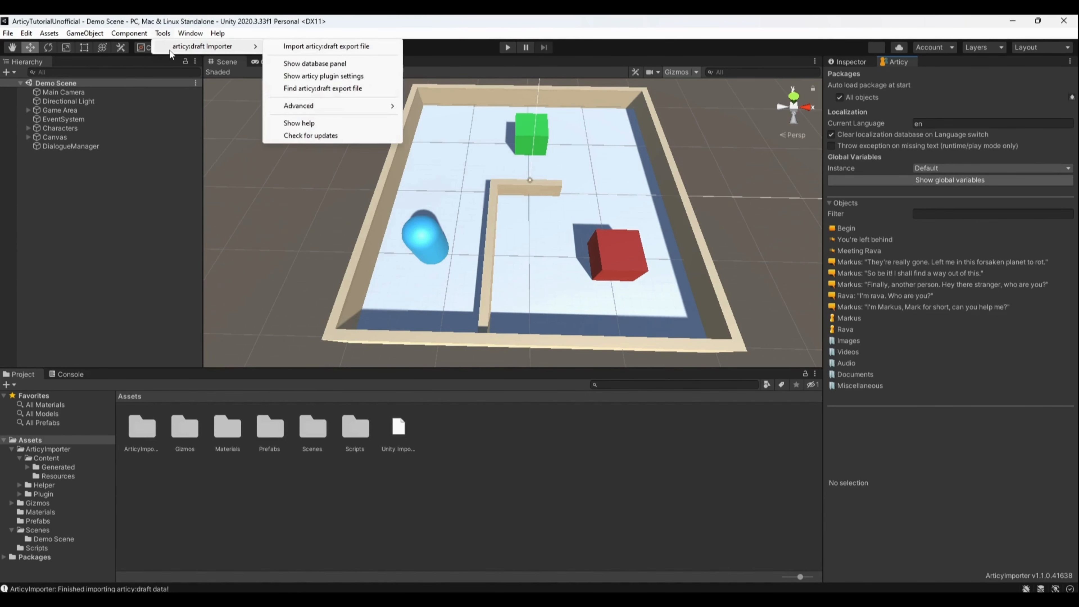
pyautogui.click(325, 64)
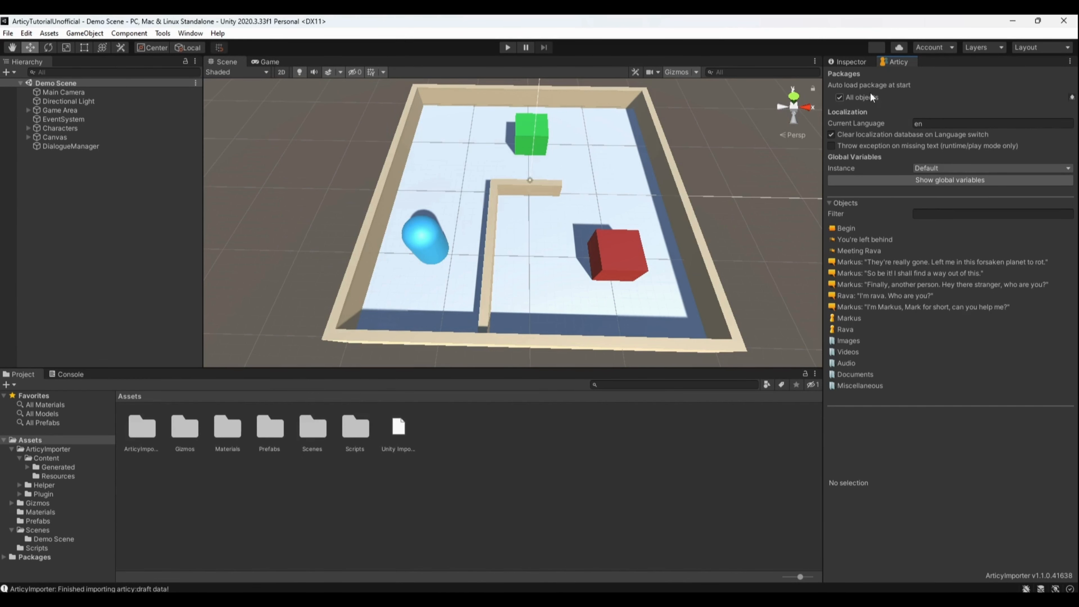
# Set the Articy Reference of NPC1, inside the Characters group, to the Meeting Rava dialogue
pyautogui.click(856, 62)
pyautogui.click(28, 128)
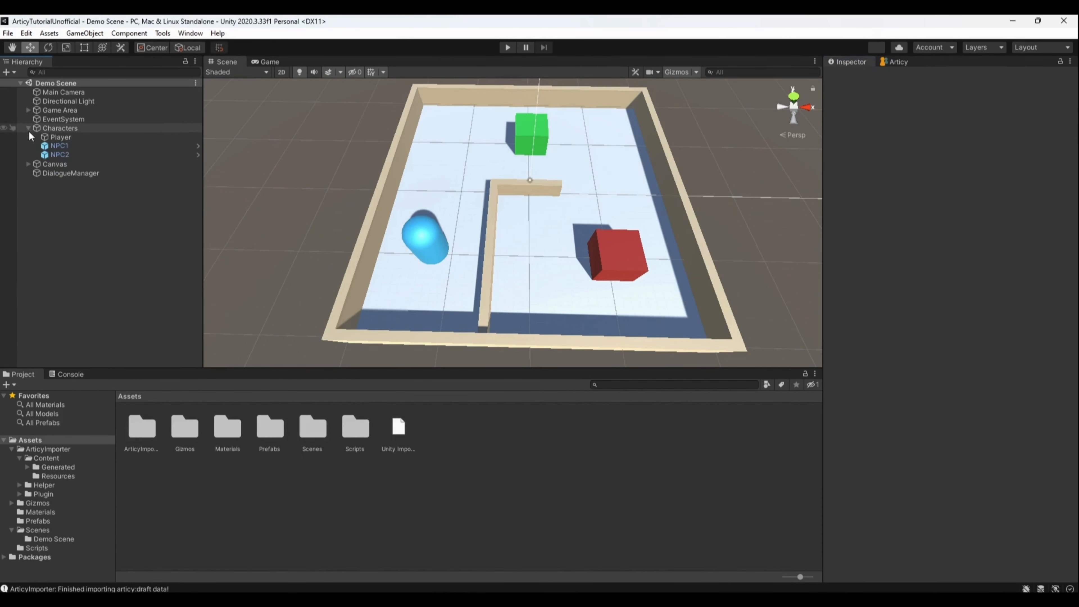
pyautogui.click(60, 146)
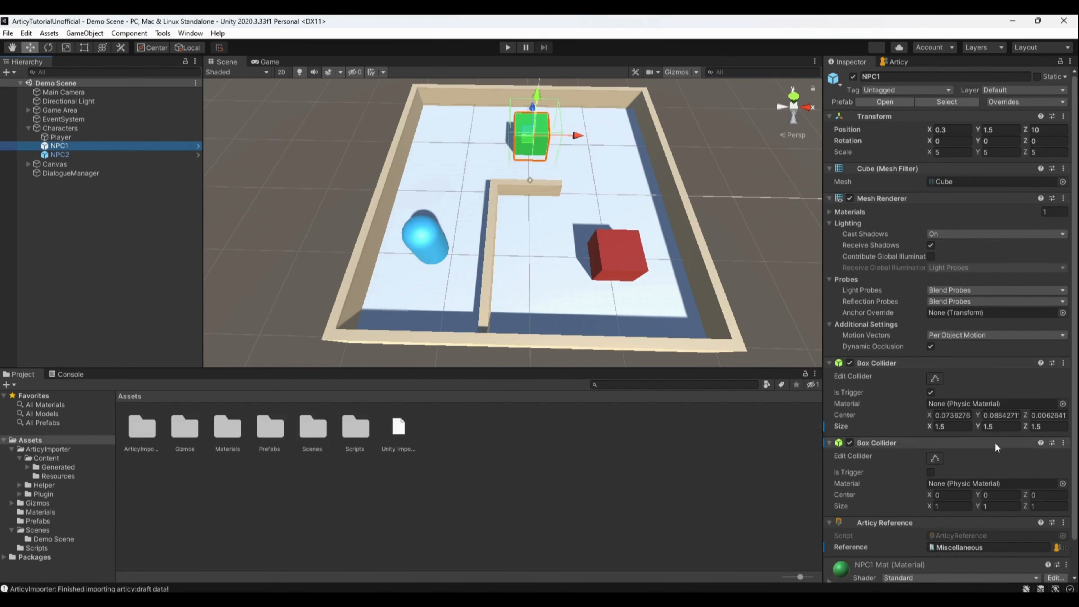
pyautogui.scroll(-3, 995, 442)
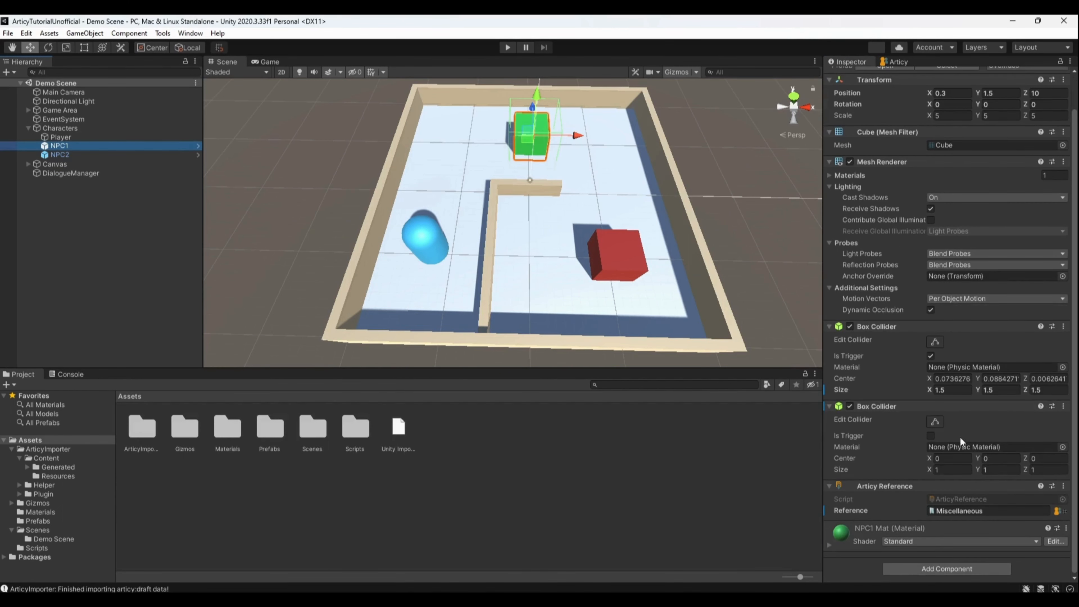
pyautogui.click(729, 485)
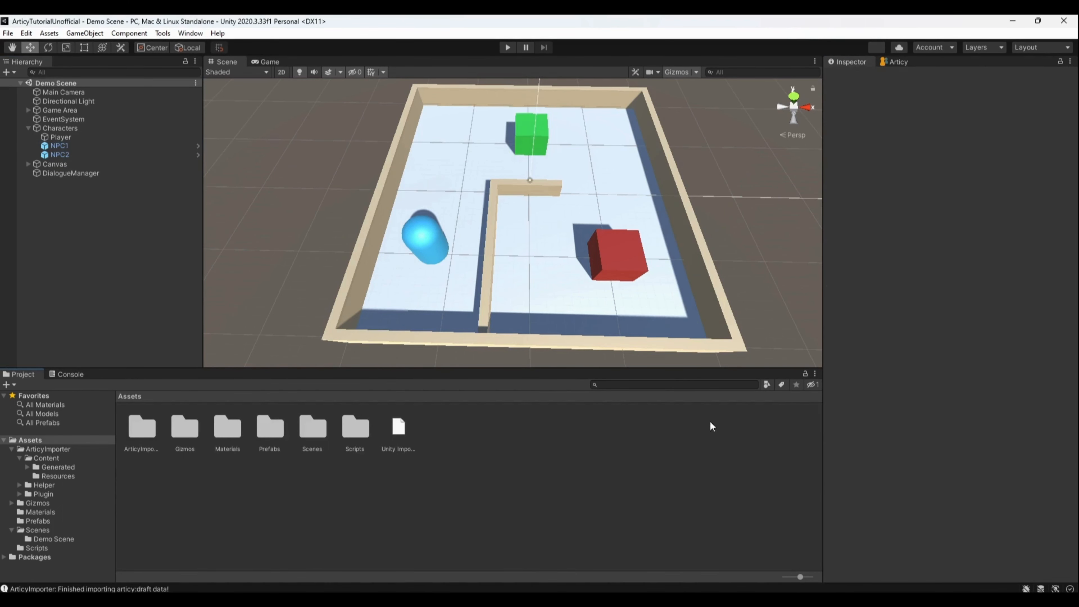
pyautogui.click(60, 146)
pyautogui.click(1064, 549)
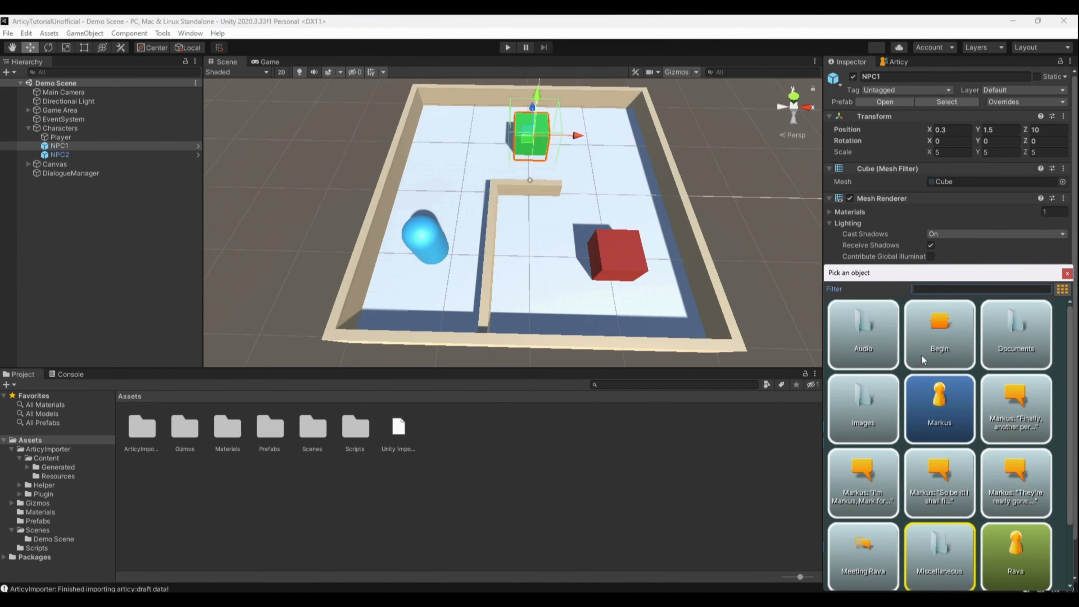
pyautogui.click(863, 550)
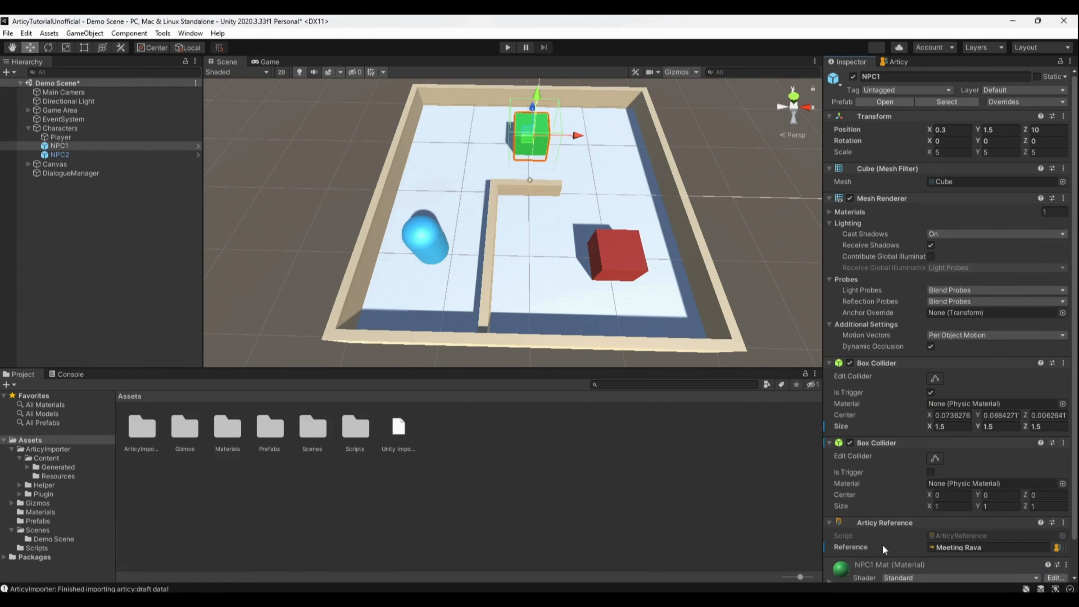
# Play the scene, walk the player to the green cube, go through its whole dialogue, then stop play mode and deselect NPC1
pyautogui.click(508, 48)
pyautogui.press('w')
pyautogui.press('e')
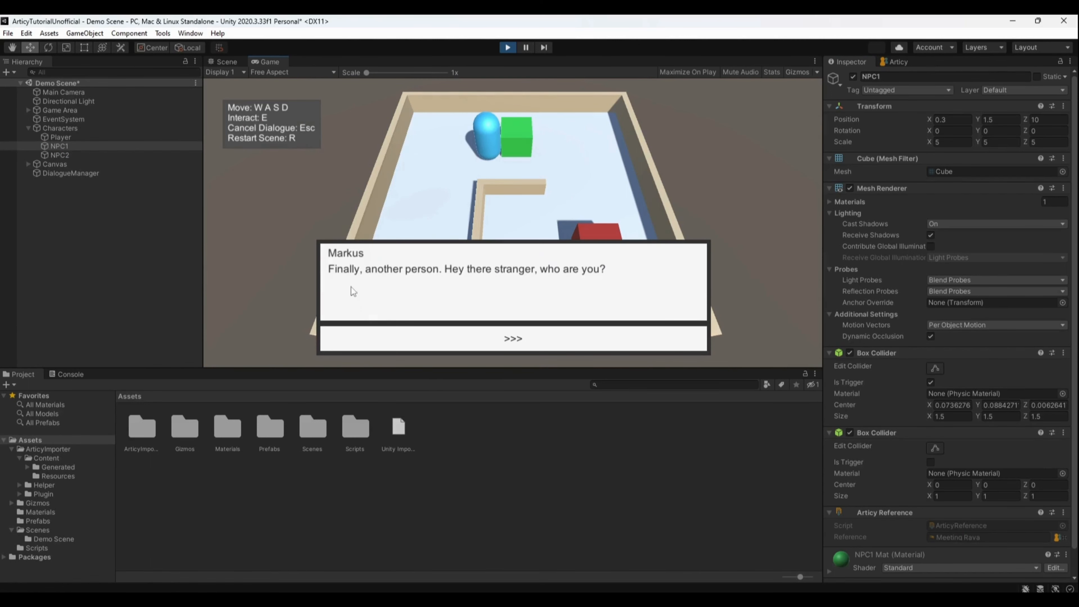
pyautogui.click(416, 331)
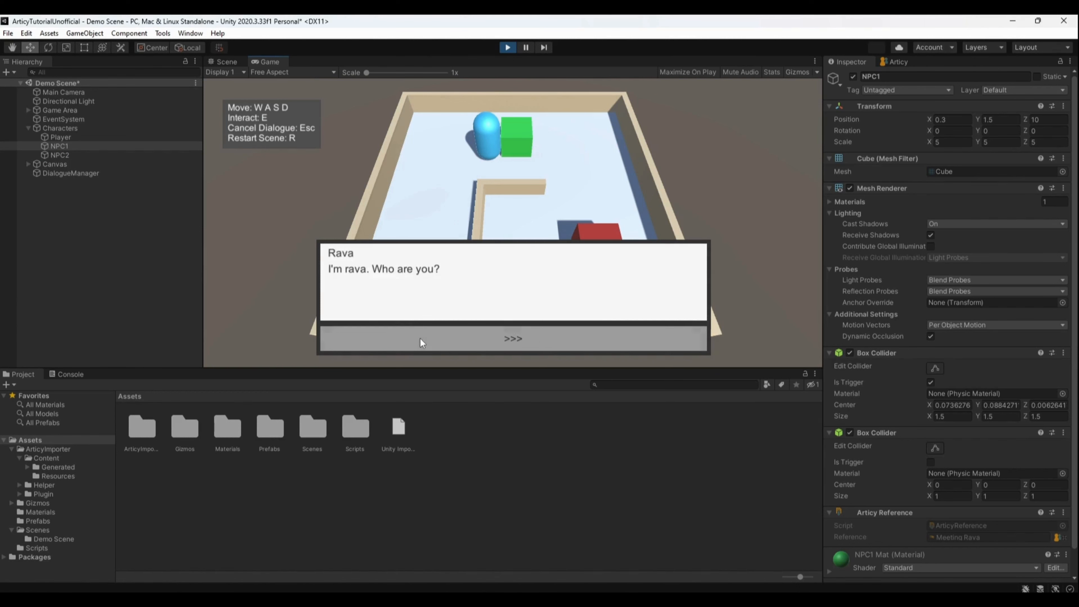
pyautogui.click(420, 338)
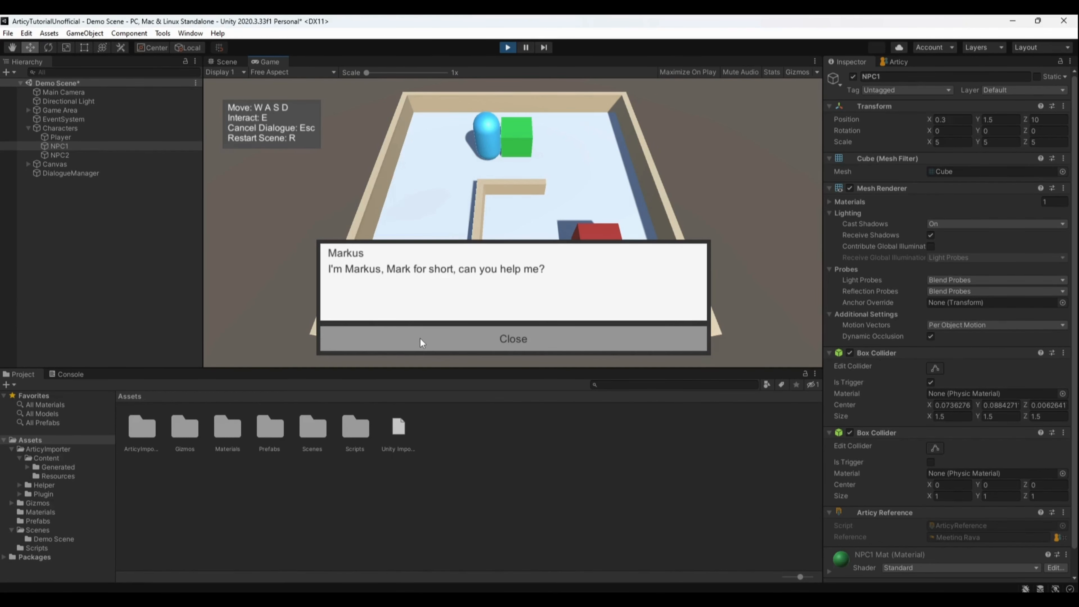
pyautogui.click(420, 340)
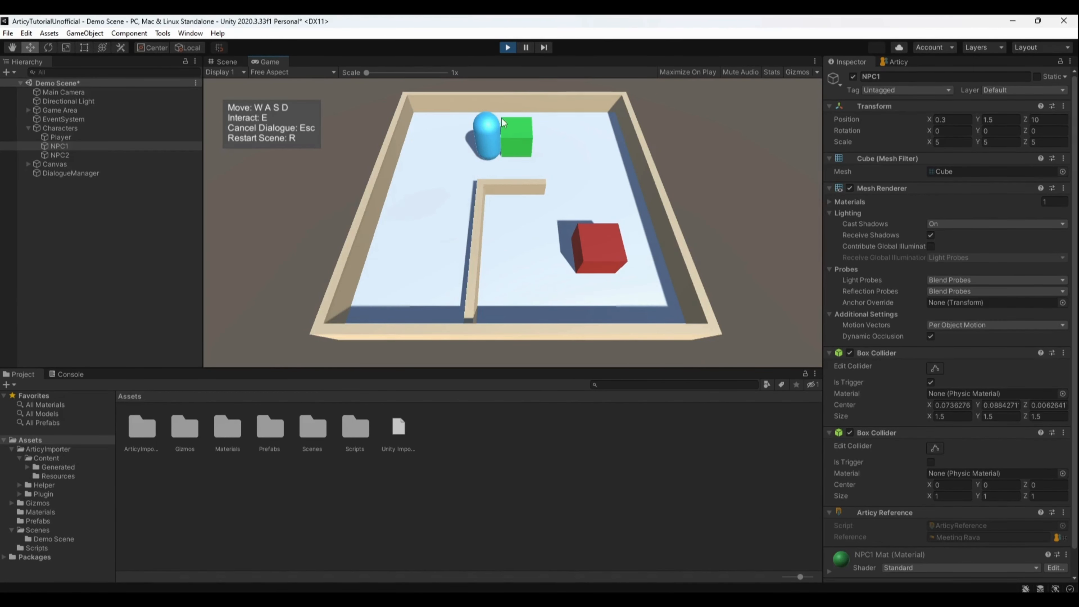
pyautogui.hotkey('ctrl', 'p')
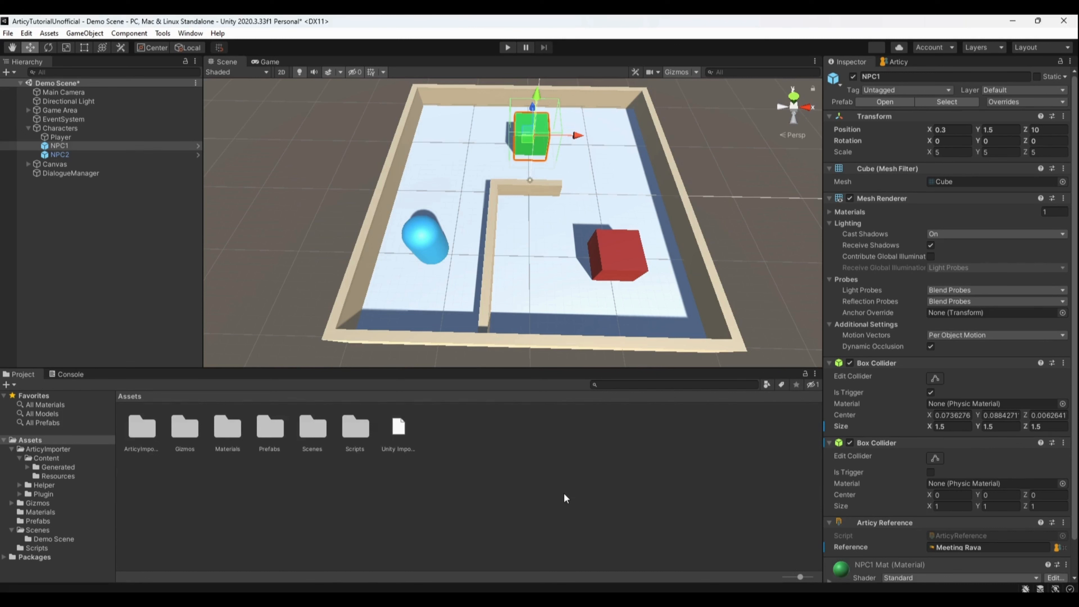
pyautogui.click(565, 494)
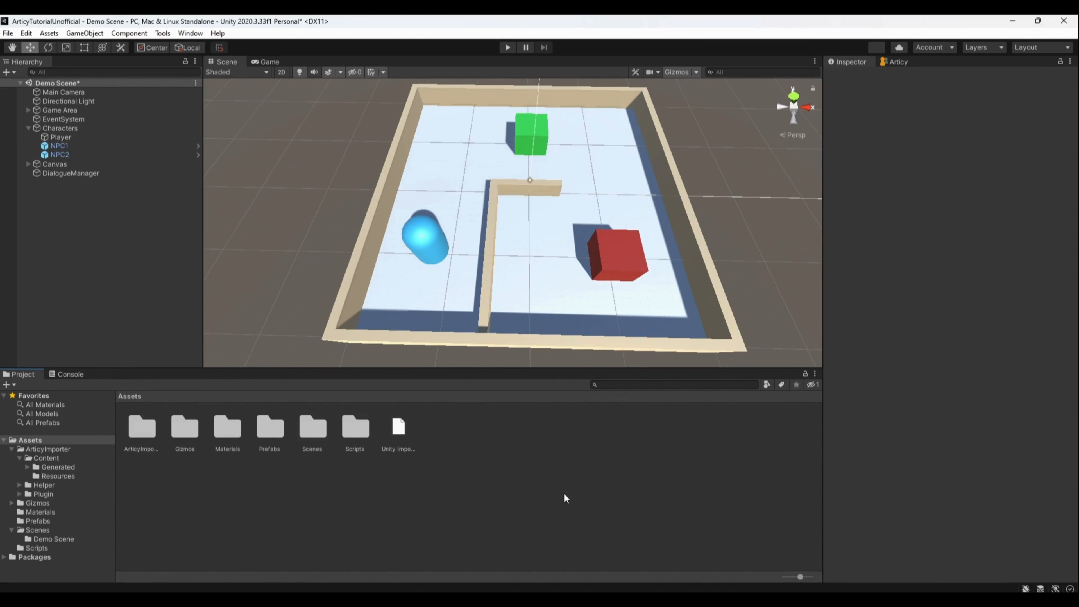